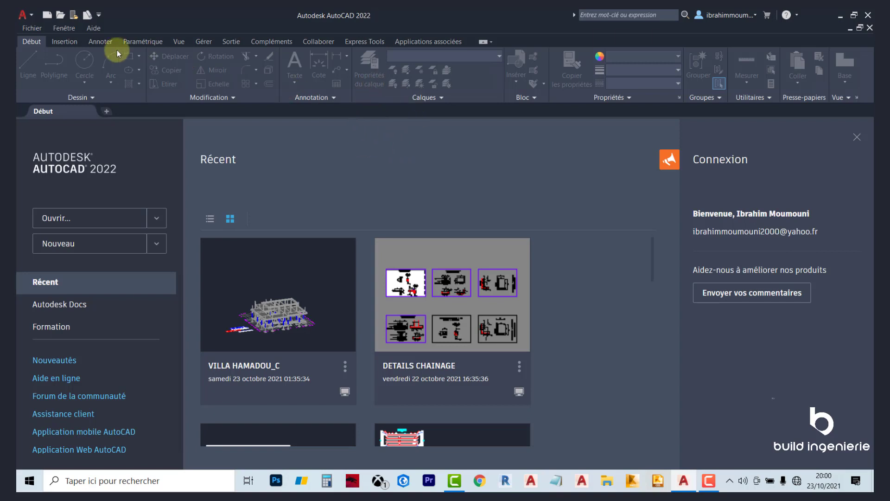
Start a new drawing based on the acadiso.dwt template.
click(48, 17)
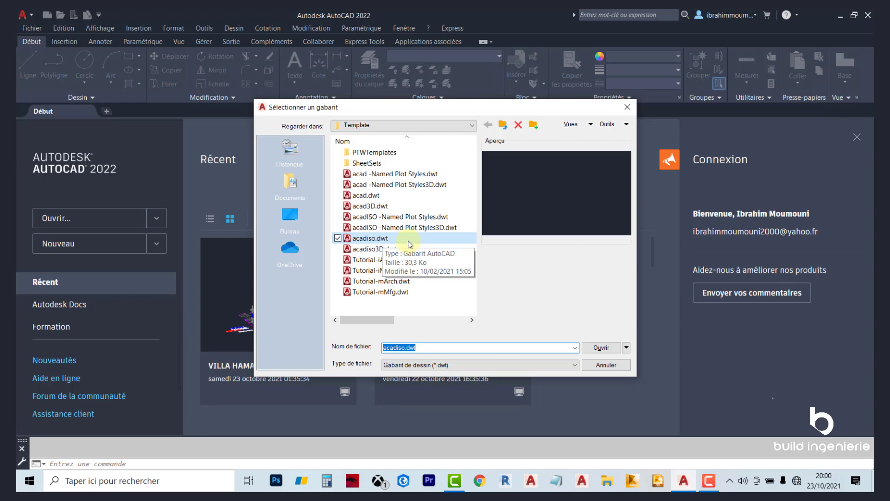
click(601, 348)
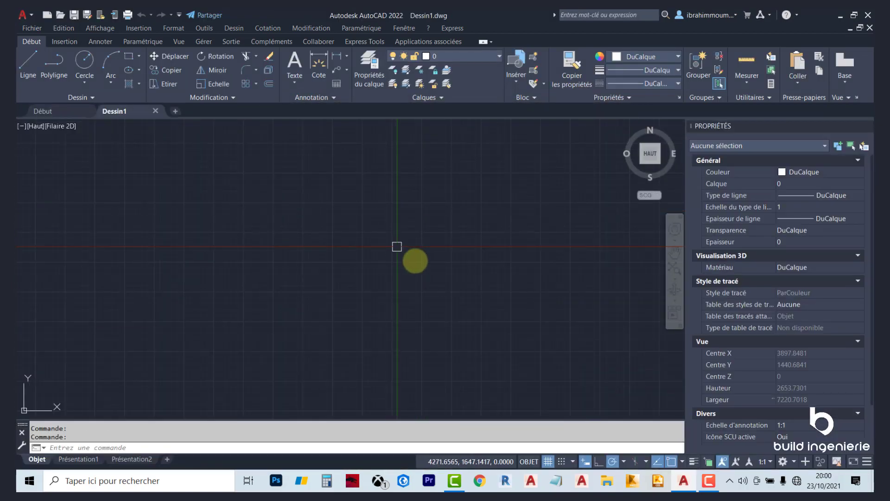
Turn off the grid display, then check the layer list without changing layers.
click(551, 465)
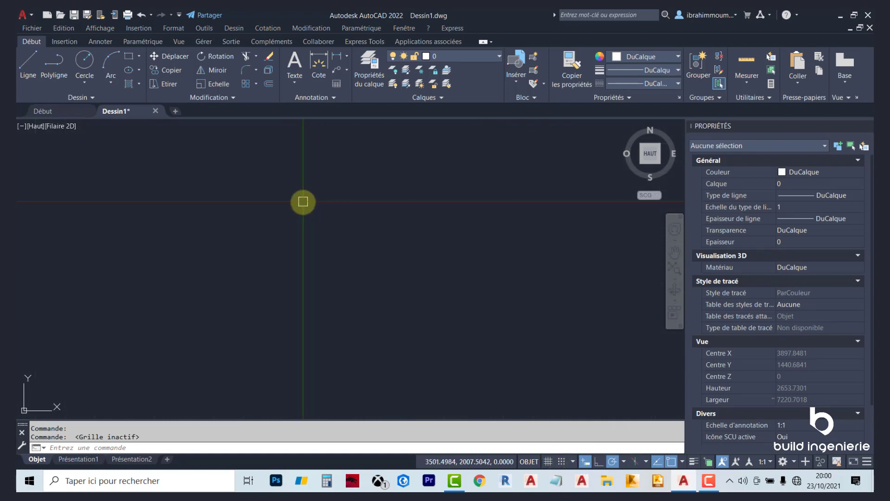
click(476, 53)
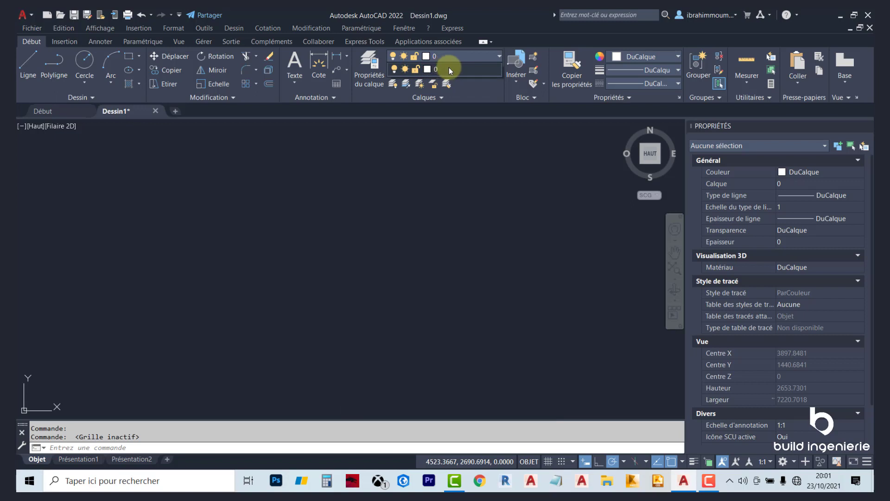
click(441, 147)
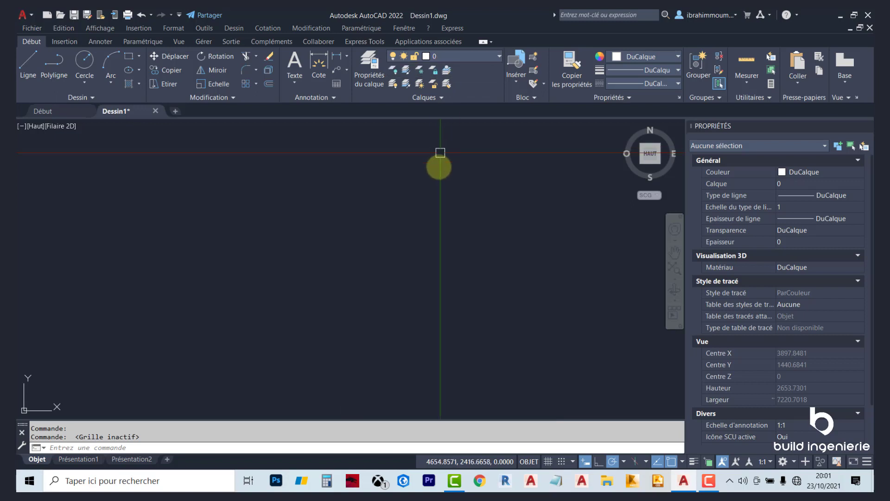
click(364, 83)
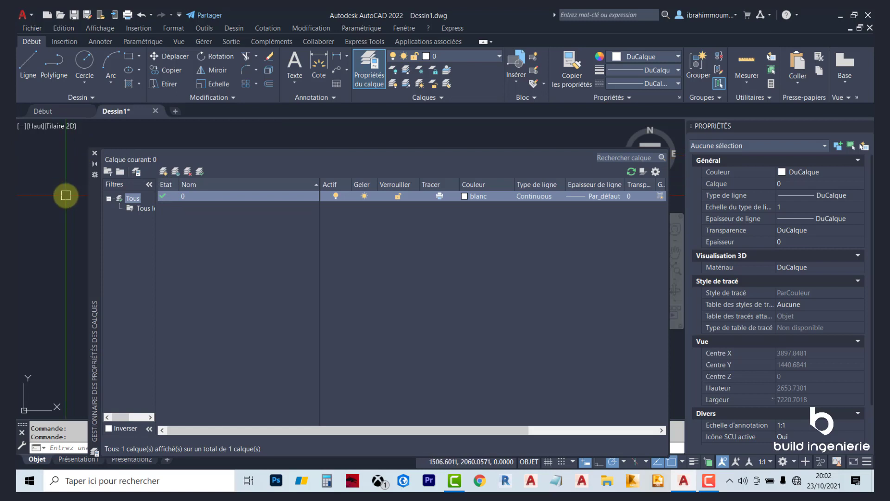
click(95, 153)
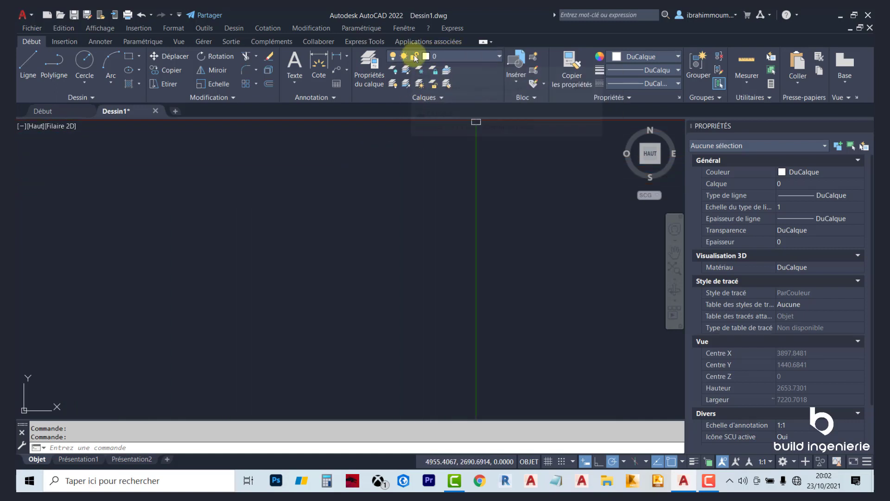
Draw a diagonal line running down and to the right on layer 0.
click(485, 54)
click(484, 54)
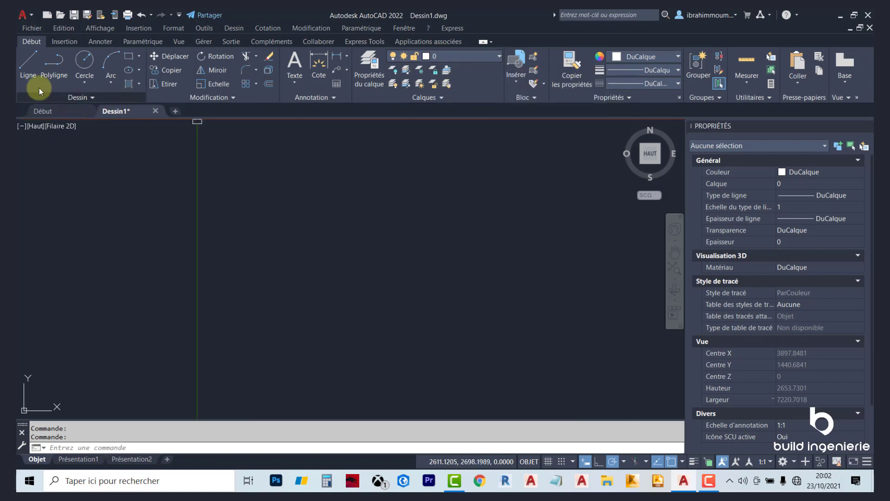
click(28, 65)
click(253, 192)
click(318, 259)
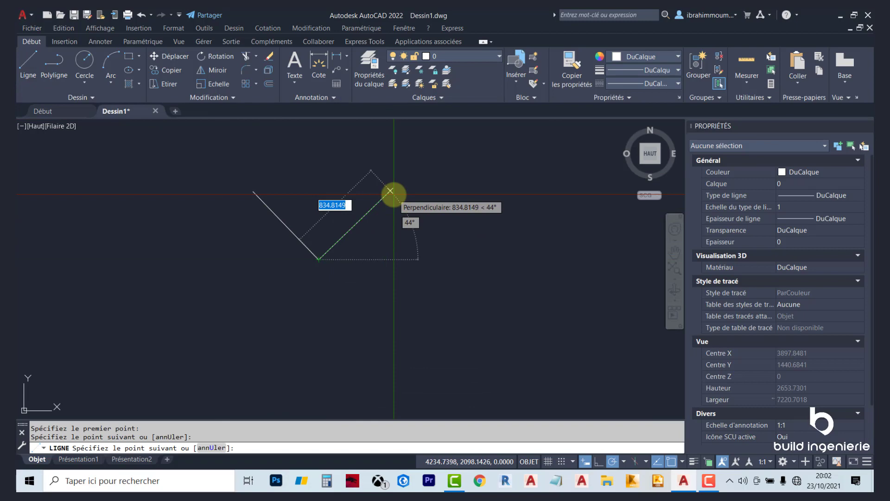
key(Escape)
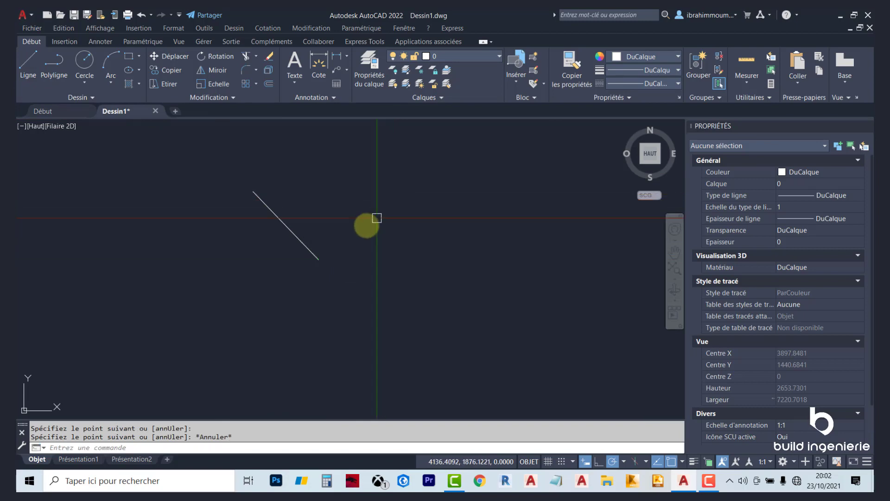
Window-select the diagonal line and open the Layer Properties Manager.
click(331, 209)
click(222, 248)
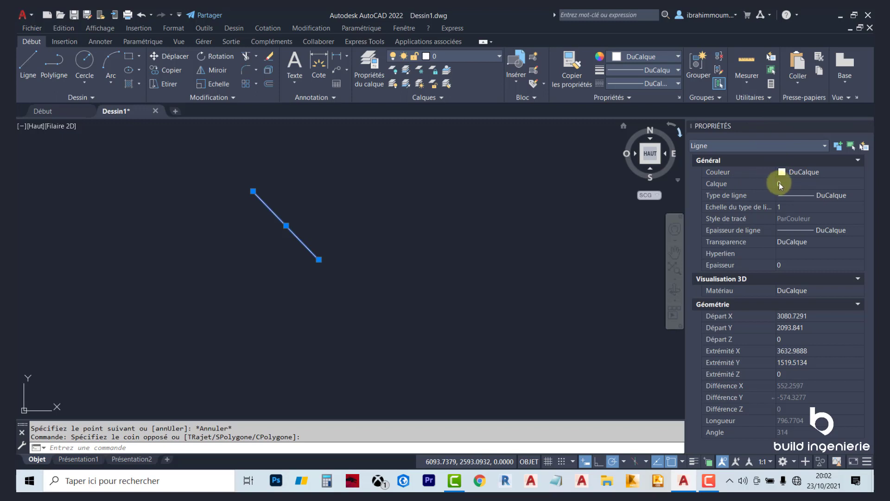
click(370, 70)
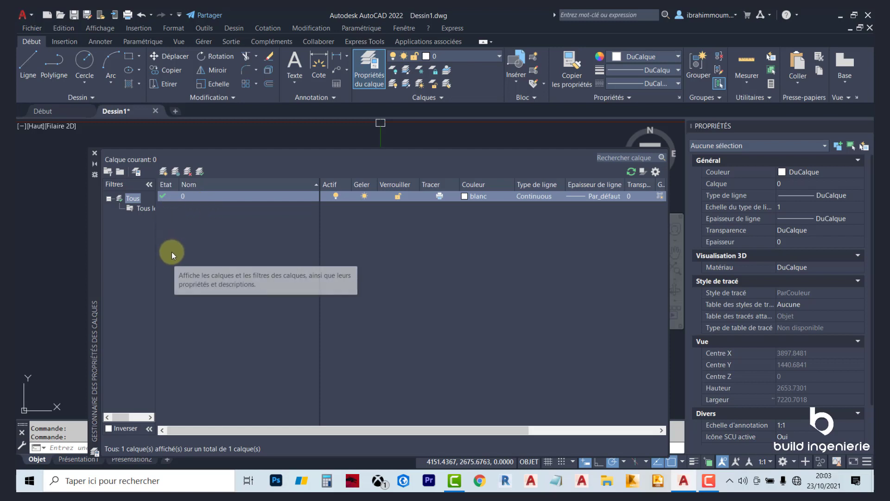
mouse_move(152, 168)
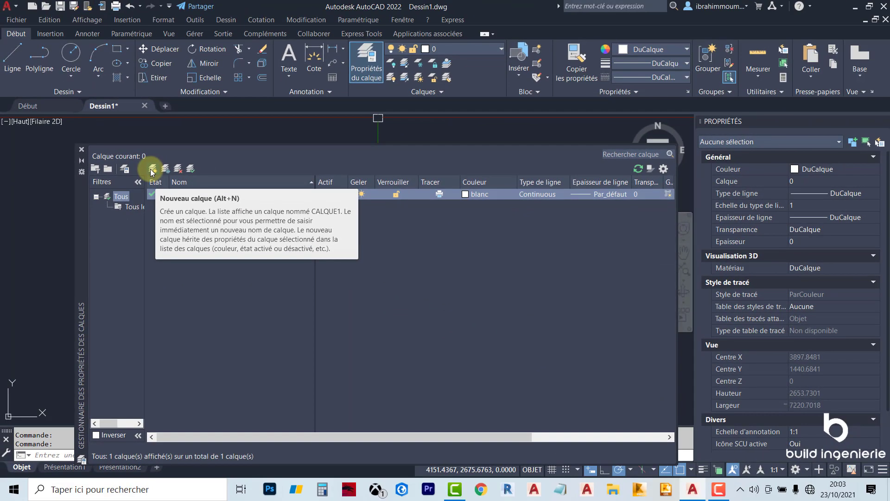
Create two new layers named 1 and 2.
click(152, 169)
text(1)
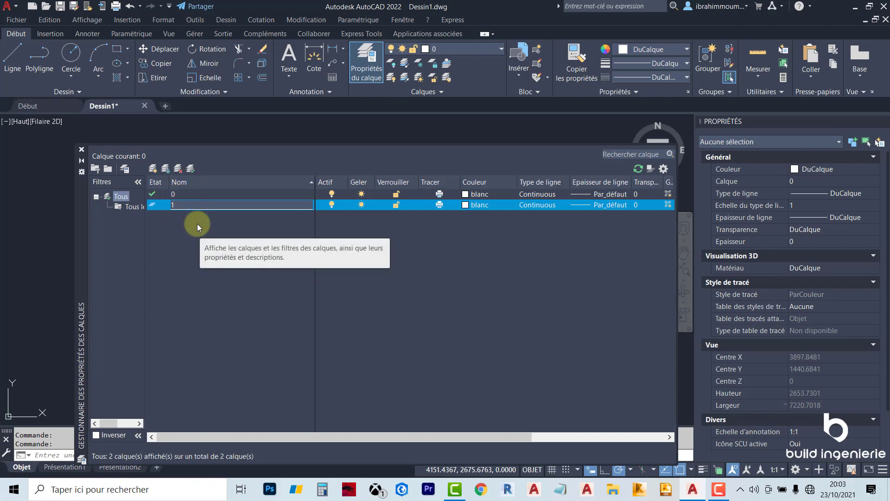
key(Return)
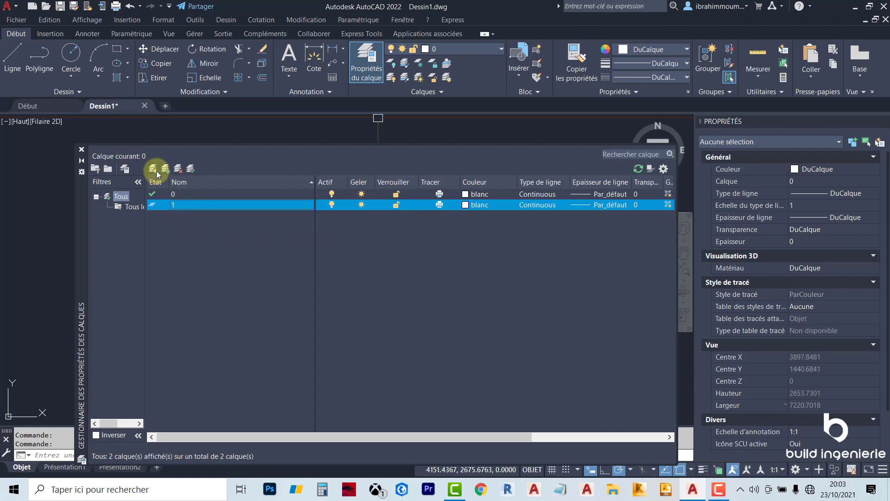
click(154, 169)
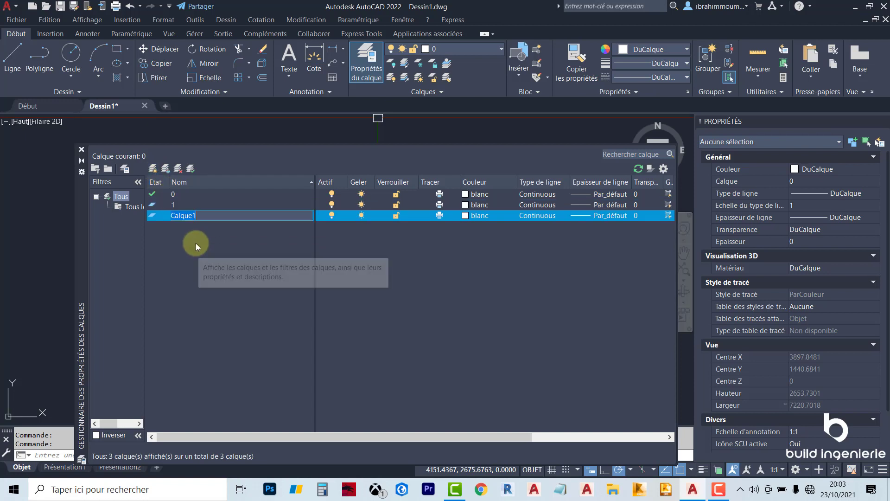
text(2)
key(Return)
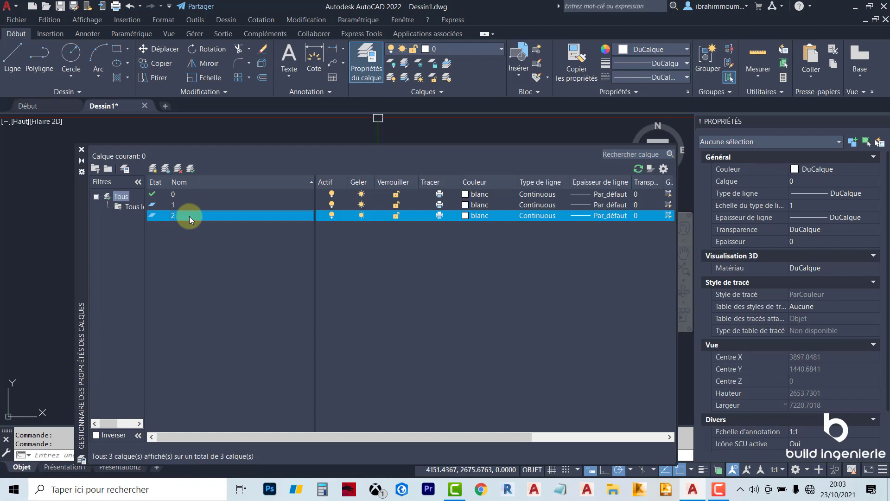
Make layer 2 the current layer.
double_click(164, 204)
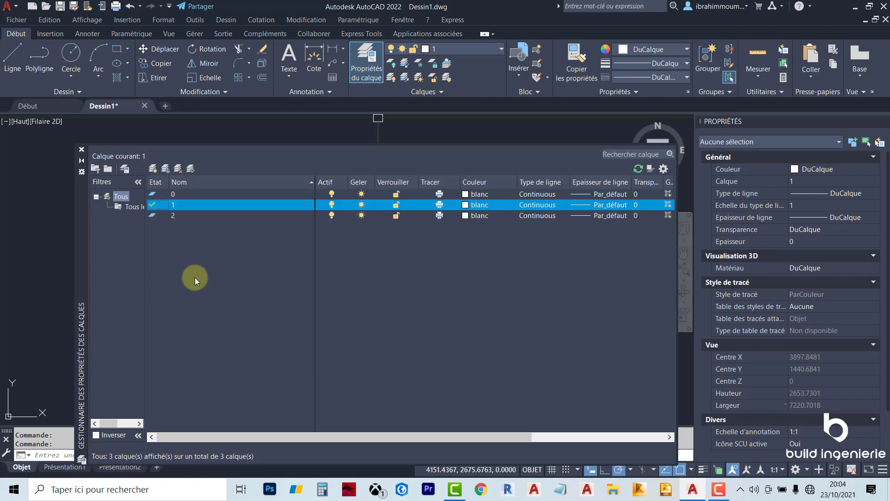
click(158, 215)
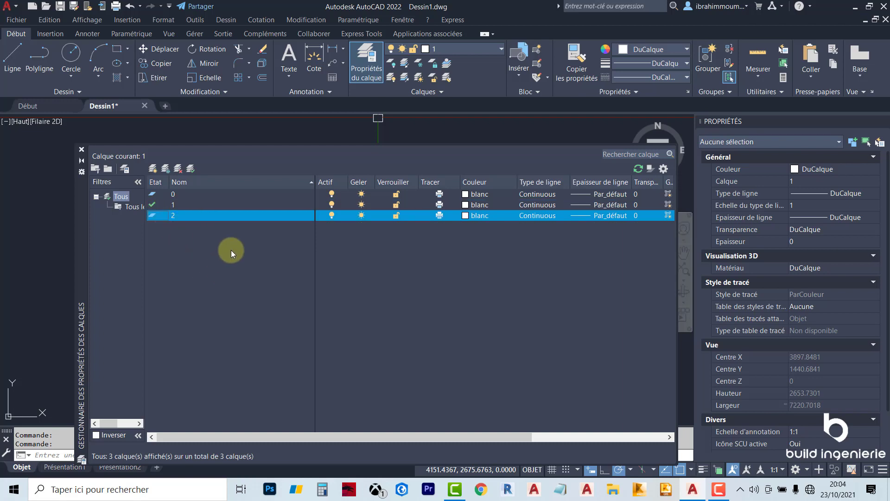
click(191, 170)
click(178, 170)
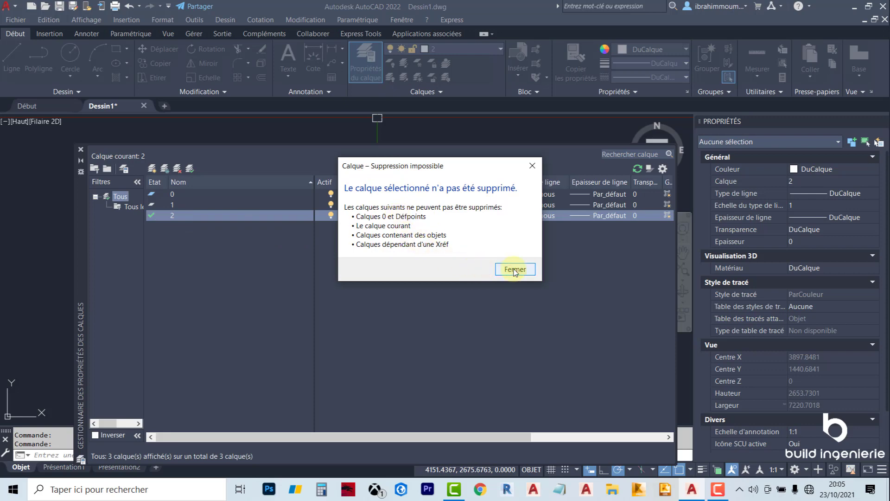
click(510, 271)
click(172, 204)
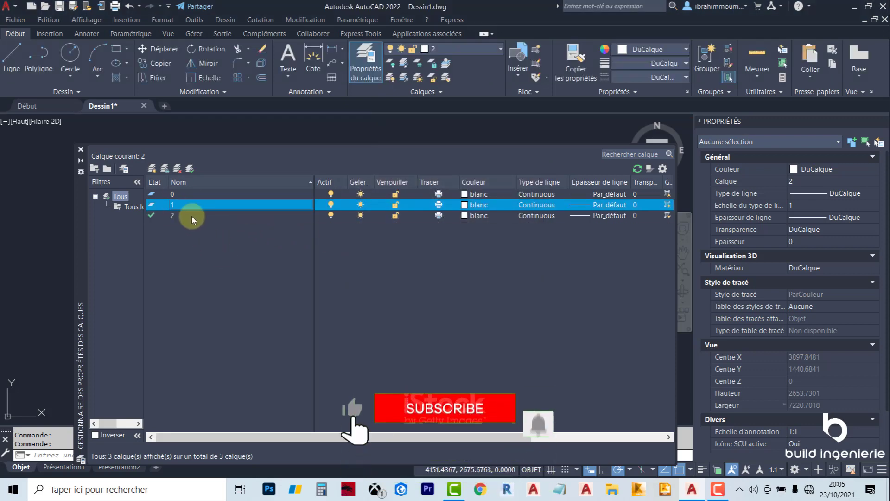
Delete layer 1, then dismiss the refusal to delete the current layer 2.
click(177, 168)
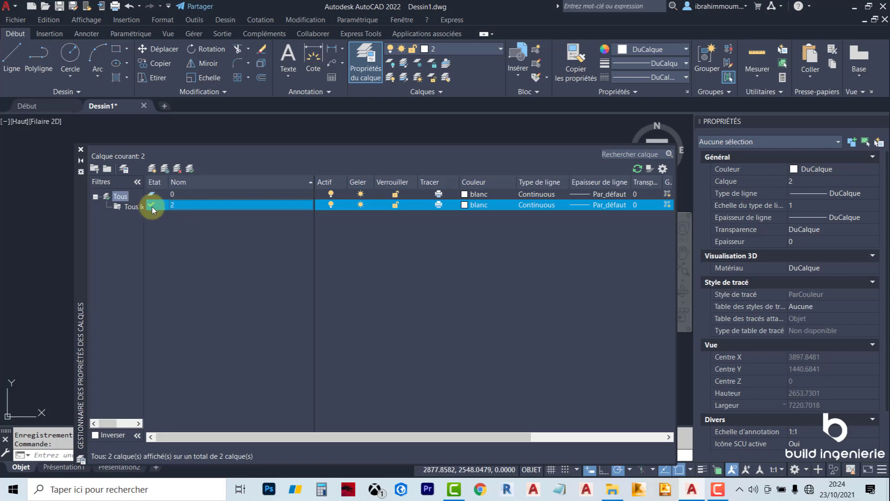
click(178, 169)
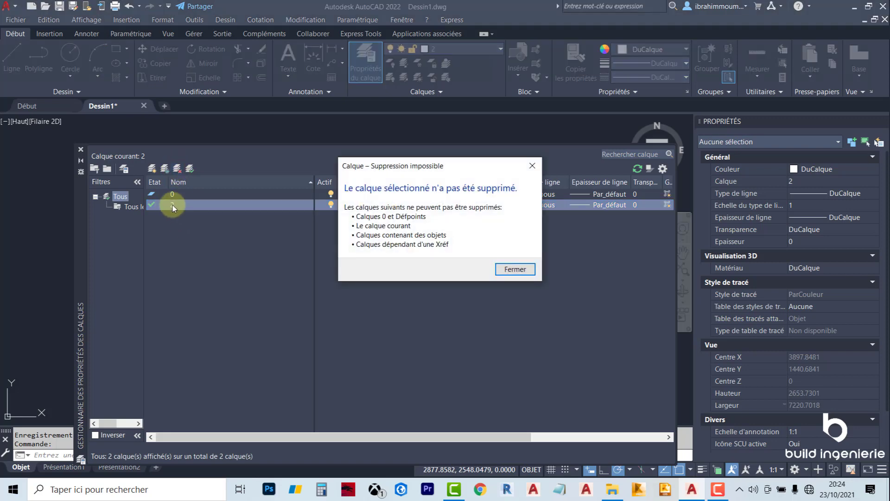
drag(437, 167, 436, 171)
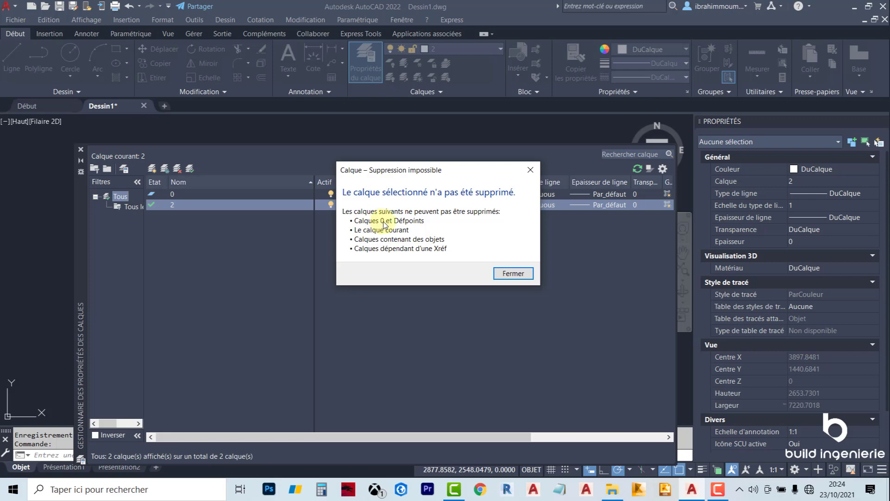
click(510, 274)
Try deleting layer 0, dismiss the refusal, and close the layer manager.
click(174, 194)
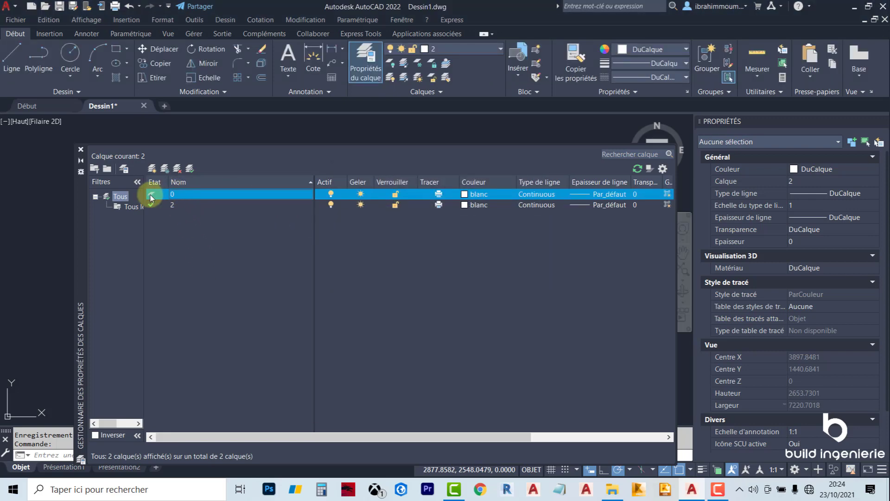
click(178, 169)
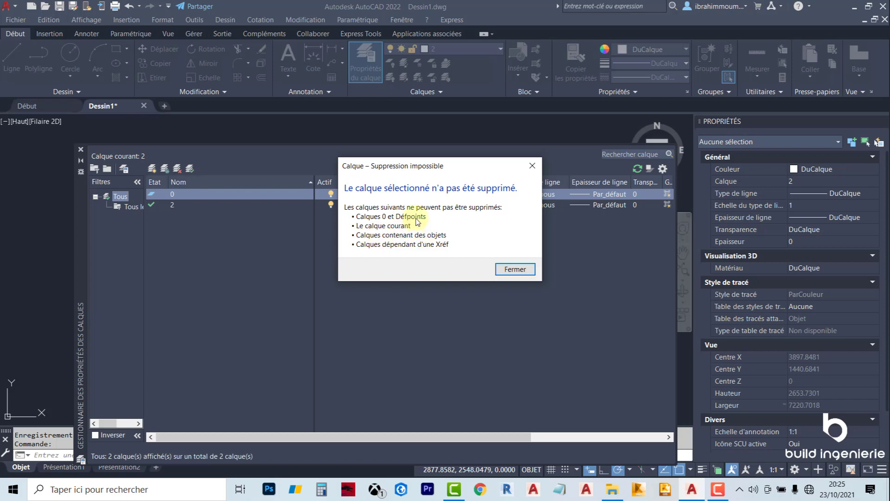
click(514, 269)
click(81, 151)
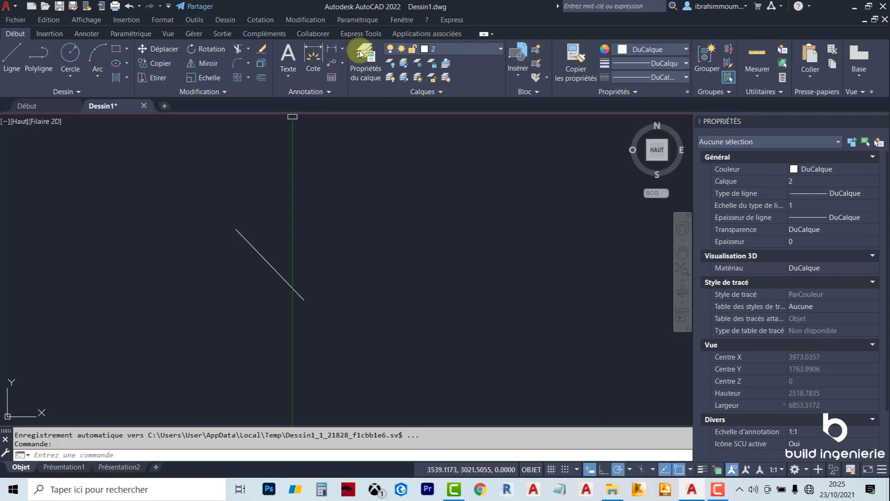
Dimension the diagonal line's endpoints with a 574.33 linear dimension placed to its right.
click(461, 46)
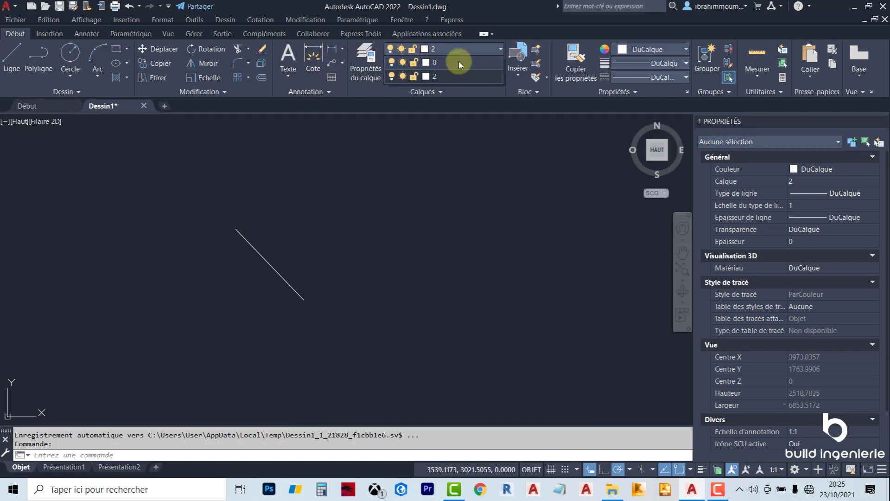
click(460, 50)
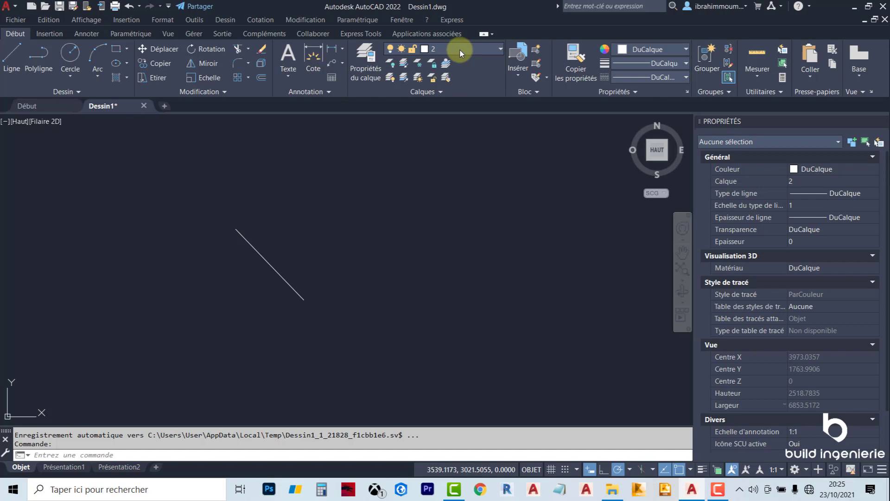
click(331, 49)
click(236, 229)
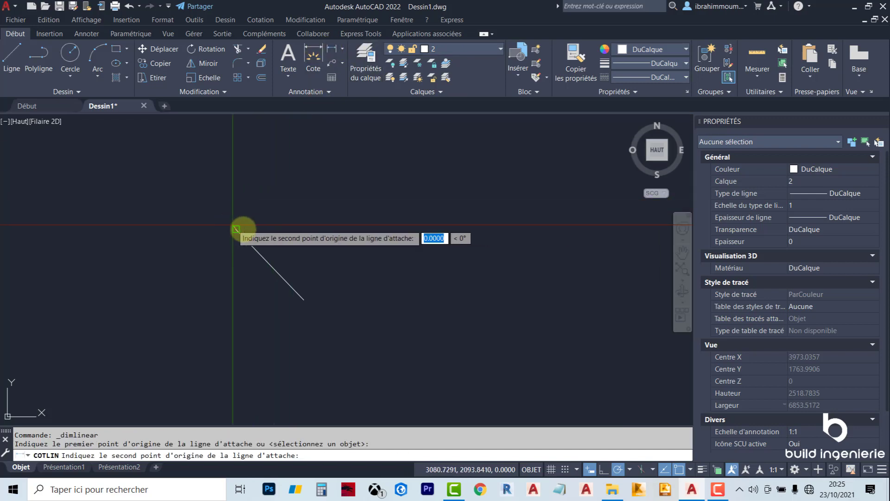
click(305, 300)
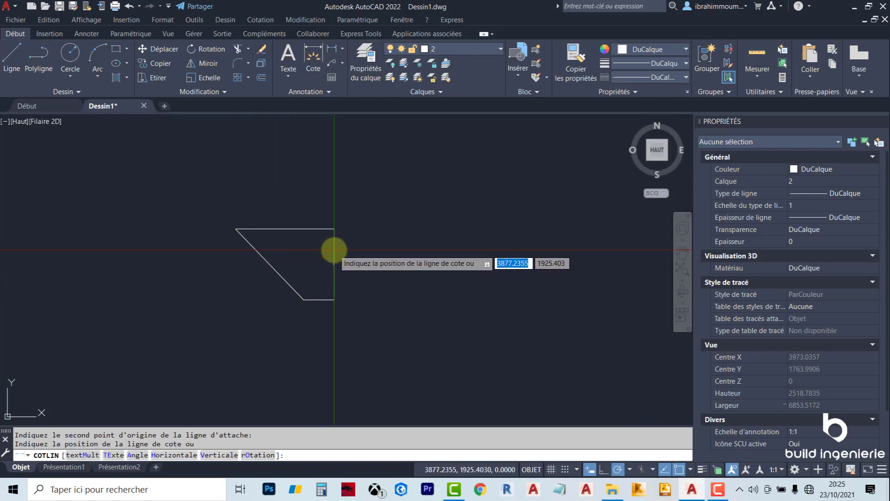
click(358, 248)
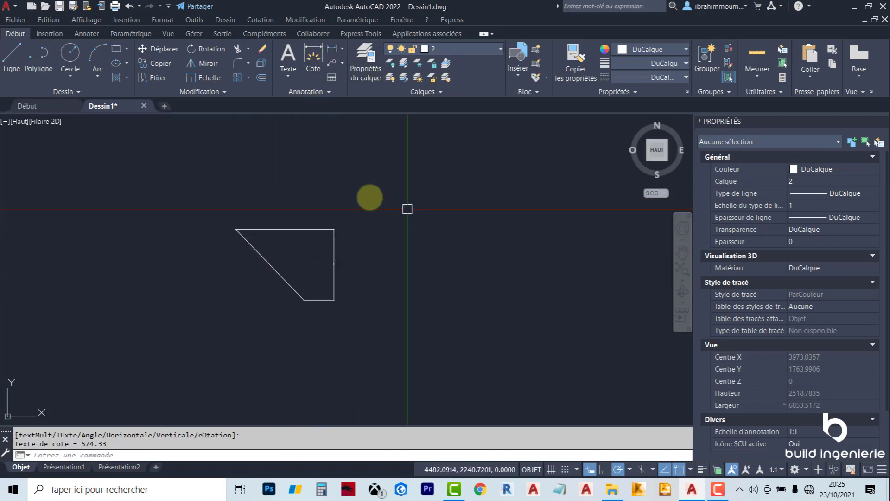
click(463, 50)
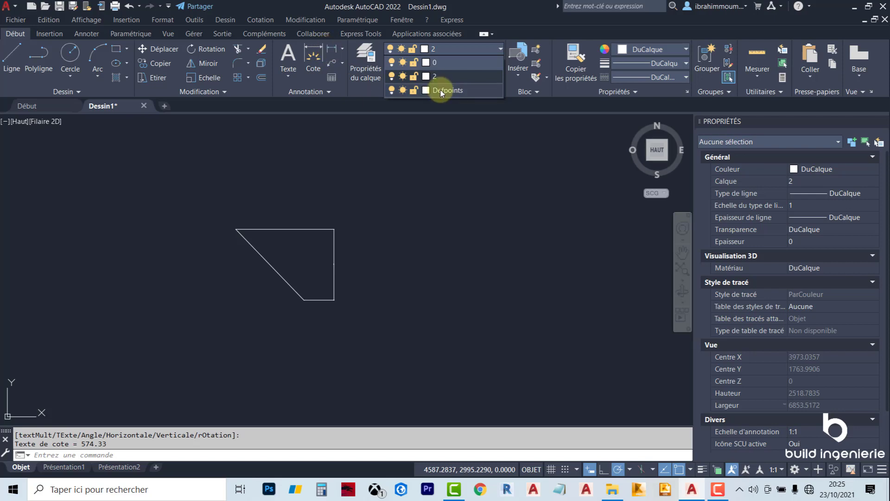
Lock layer 2 and attempt to delete the Defpoints layer, dismissing the refusal.
click(369, 78)
click(193, 214)
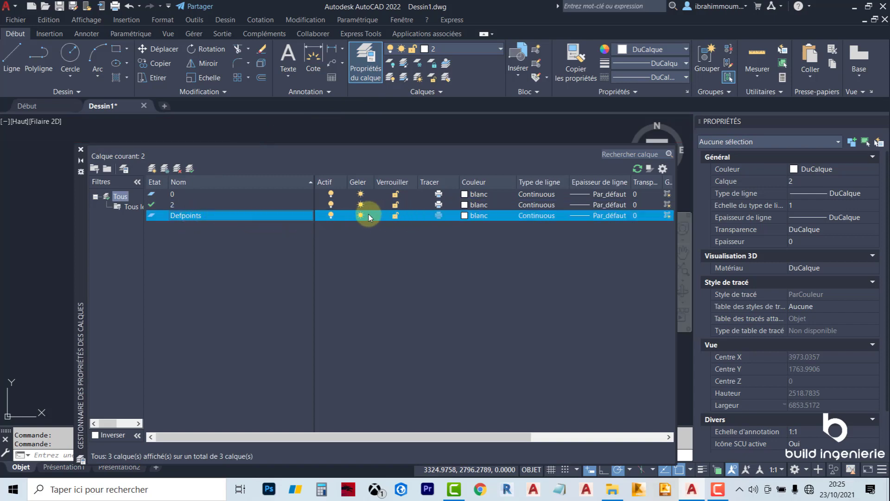
click(389, 208)
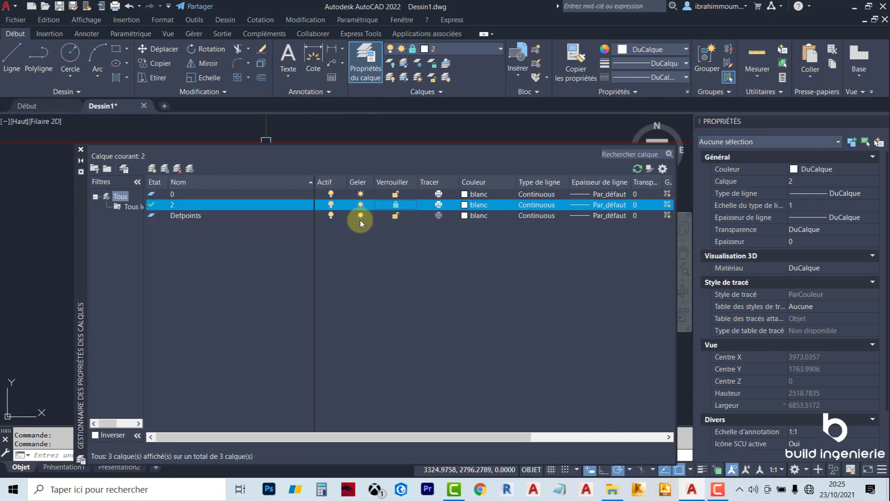
click(179, 215)
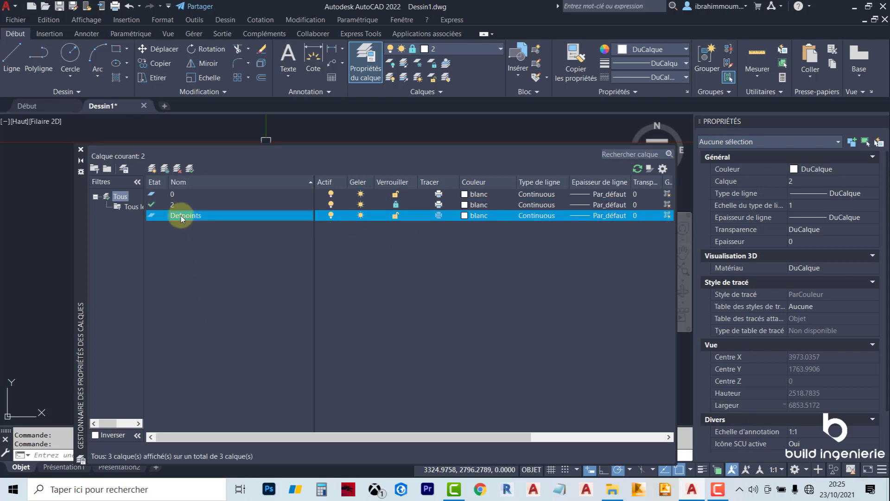
click(179, 168)
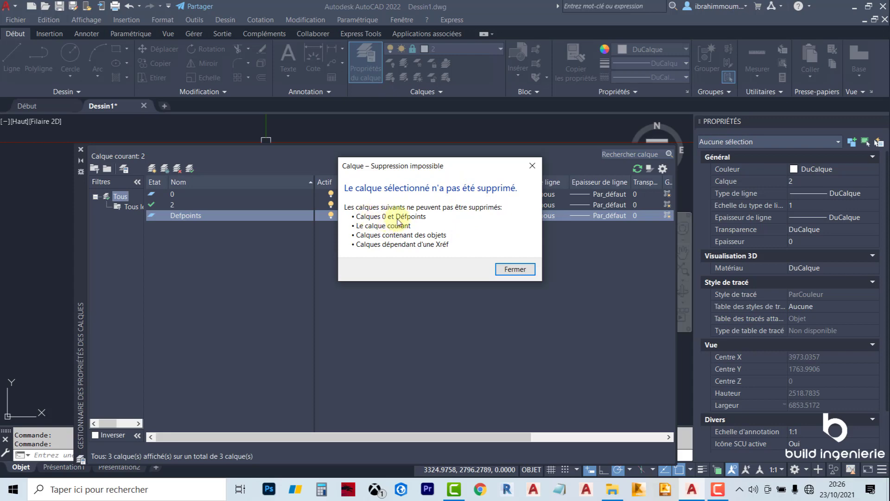
click(514, 266)
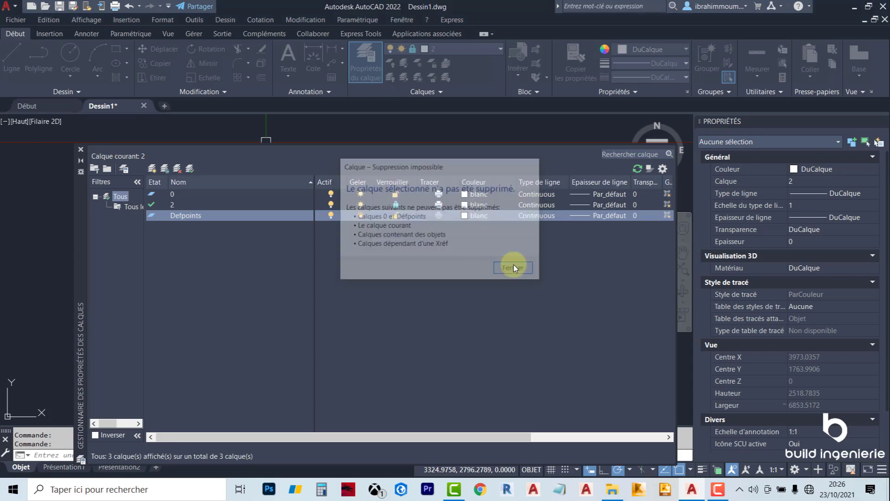
Attempt to erase the 574.33 dimension, cancelling when the locked layer blocks it.
click(81, 149)
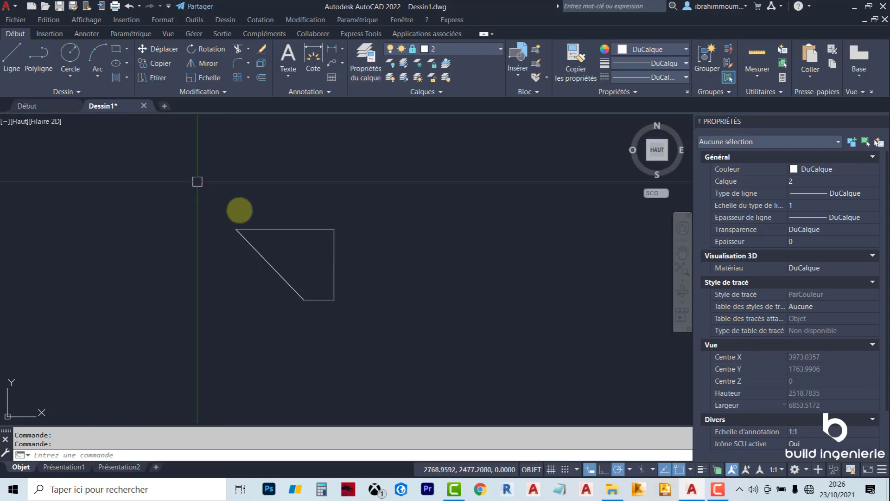
click(381, 247)
click(308, 143)
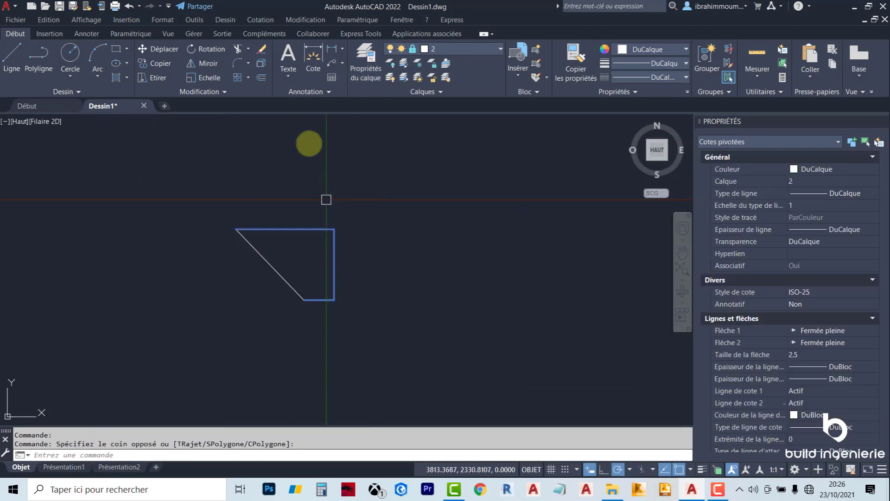
click(261, 49)
click(331, 231)
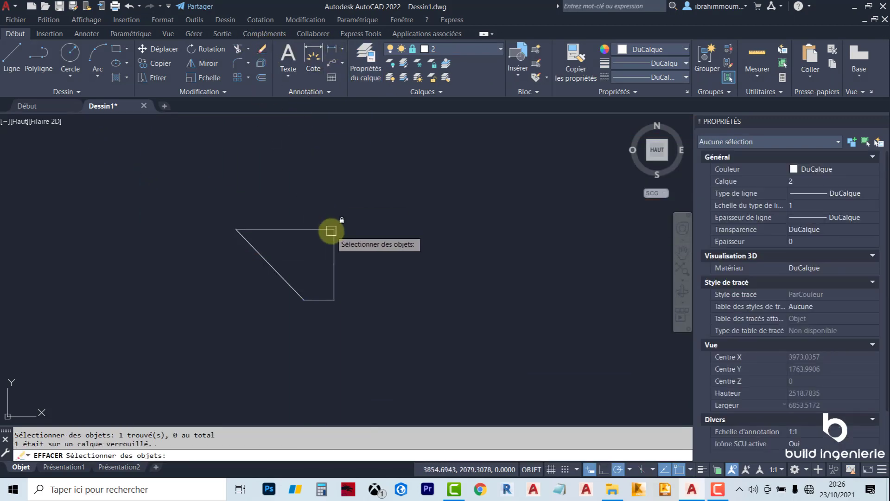
key(Escape)
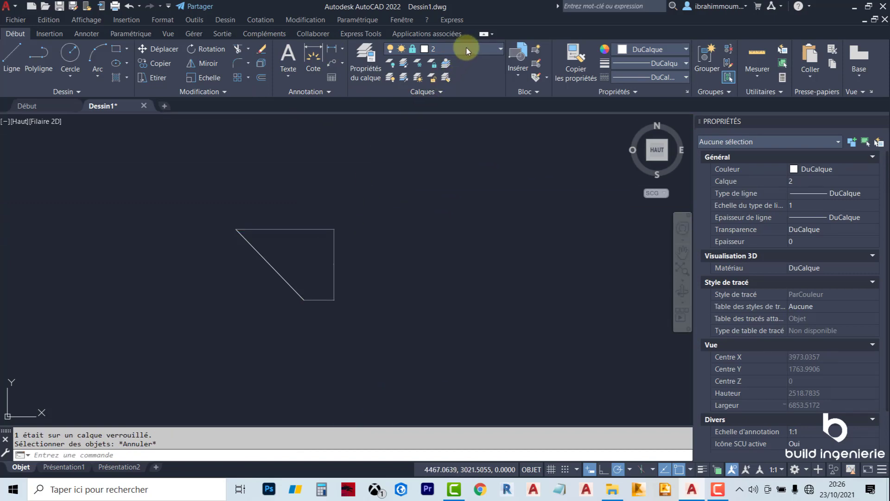
Unlock layer 2, delete the dimension, and select the diagonal line.
click(466, 49)
click(416, 78)
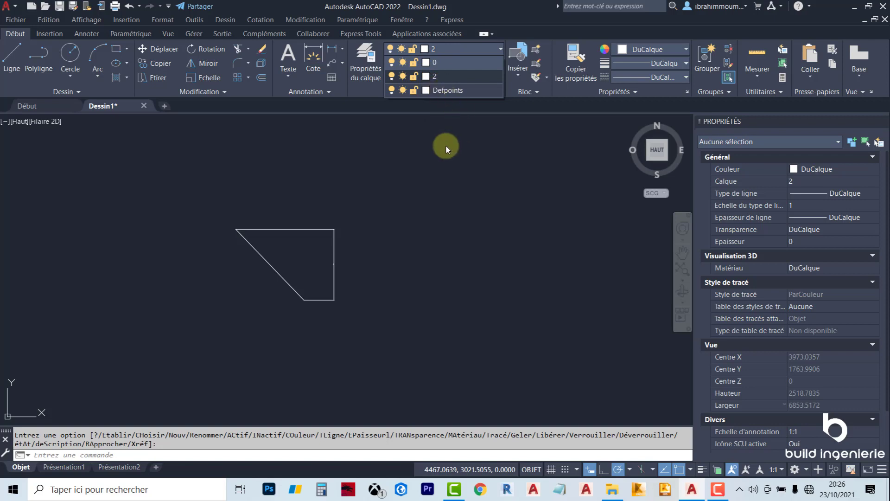
click(371, 249)
click(329, 193)
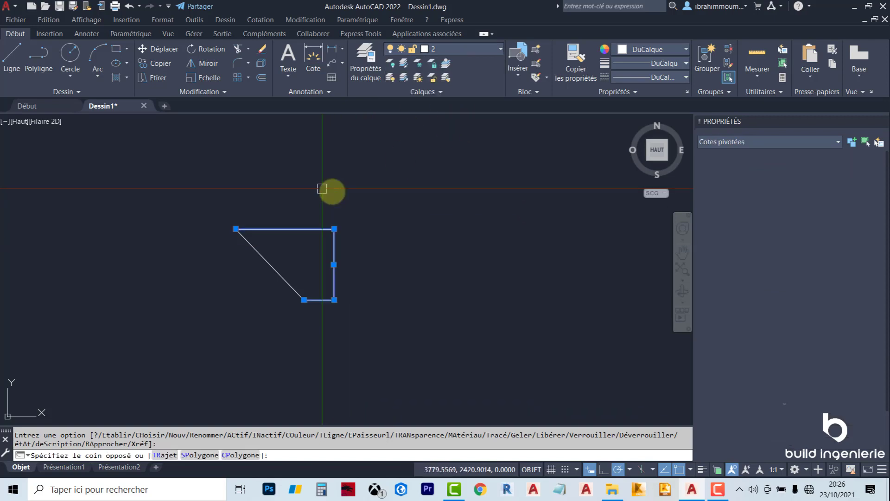
key(Delete)
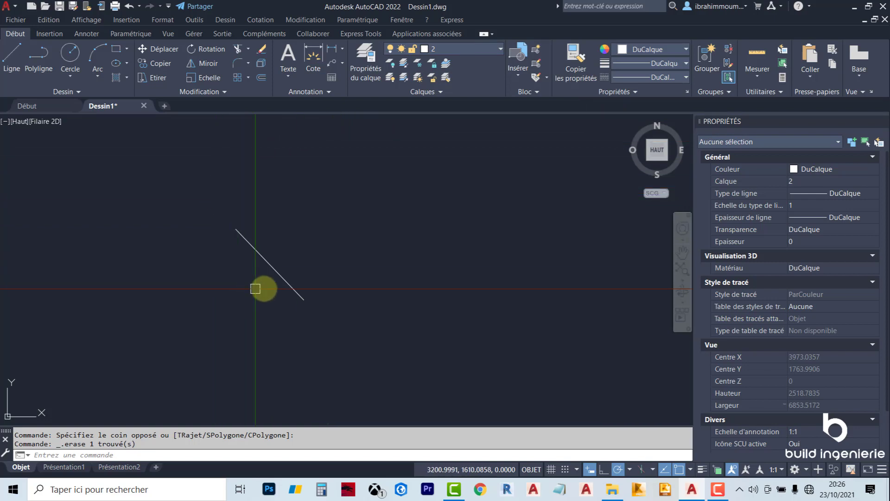
click(273, 273)
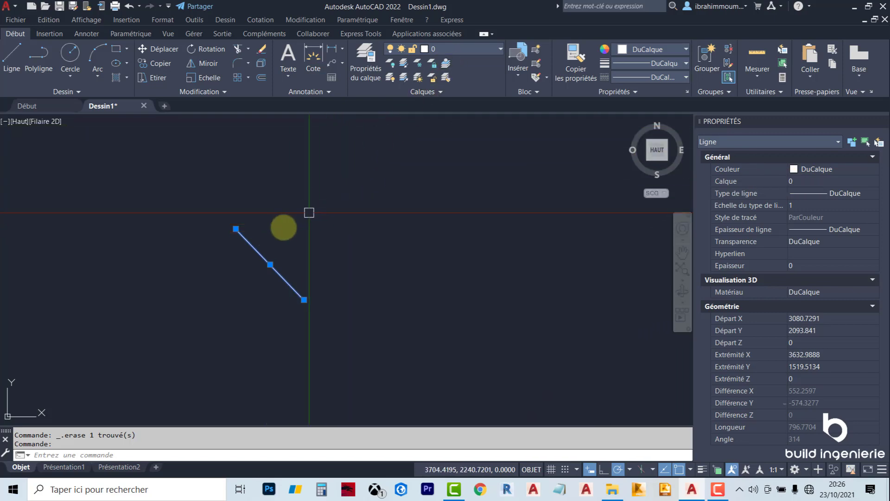
Move the diagonal line onto layer 2 and reopen the Layer Properties Manager.
click(491, 46)
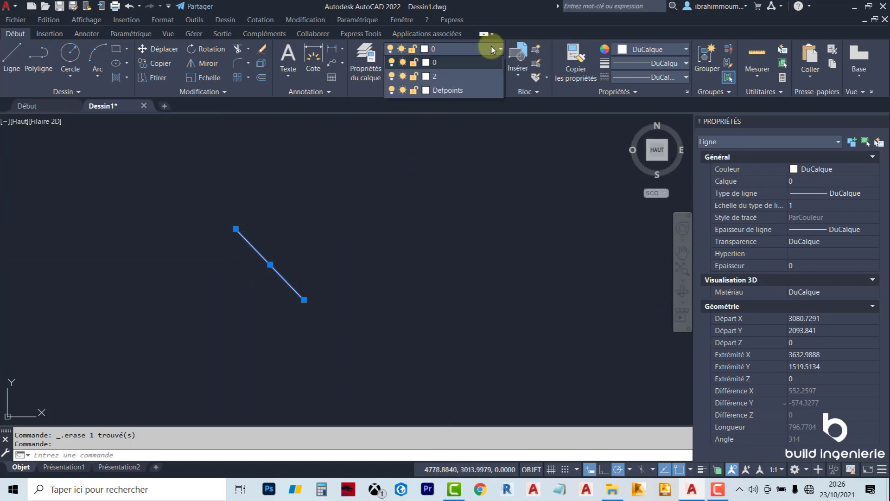
click(467, 78)
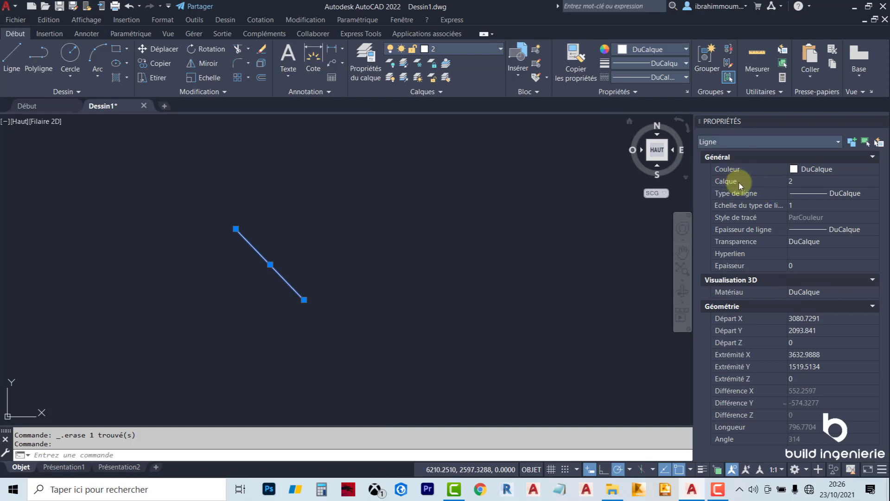
key(Escape)
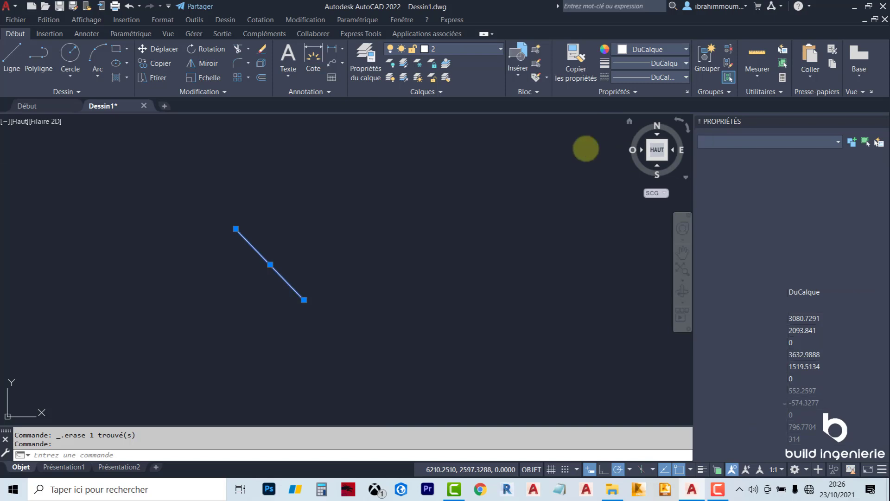
click(366, 65)
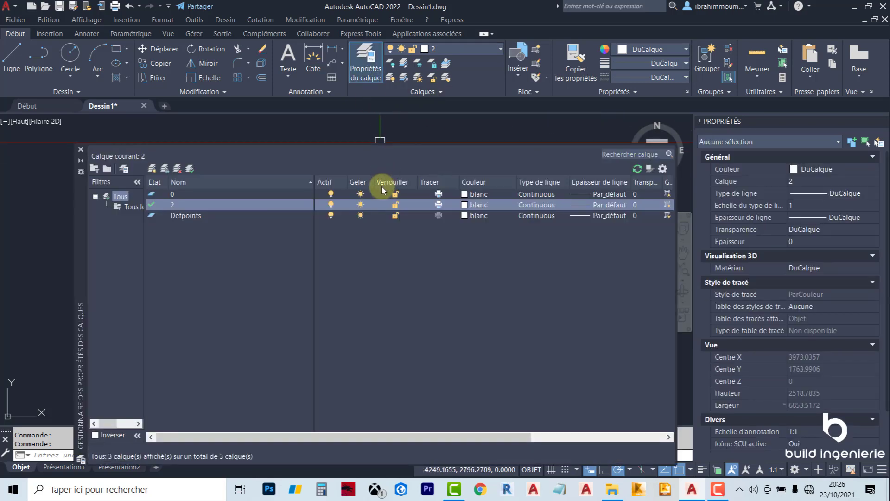
Switch the current layer between 0 and 2, ending with layer 0 current.
double_click(152, 195)
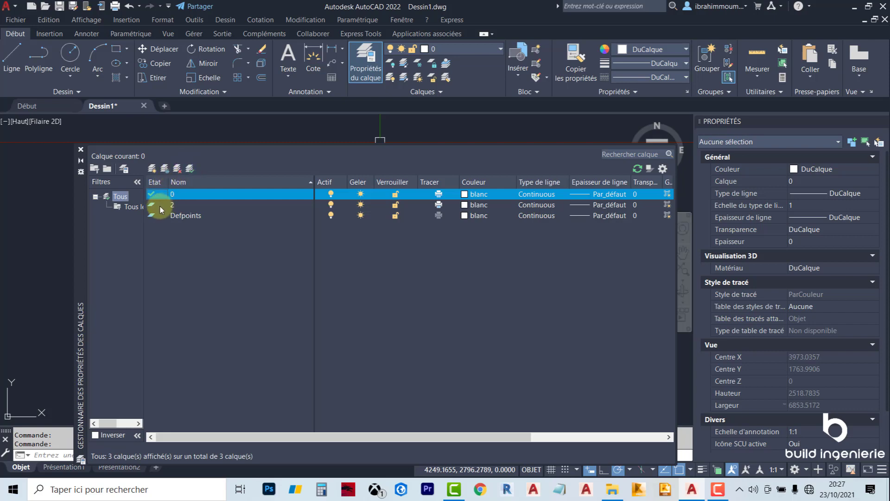
click(157, 206)
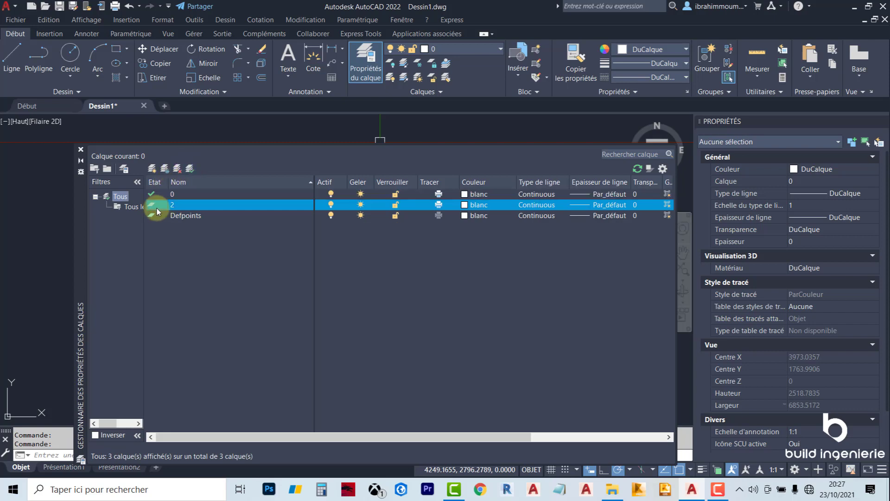
click(190, 170)
click(159, 195)
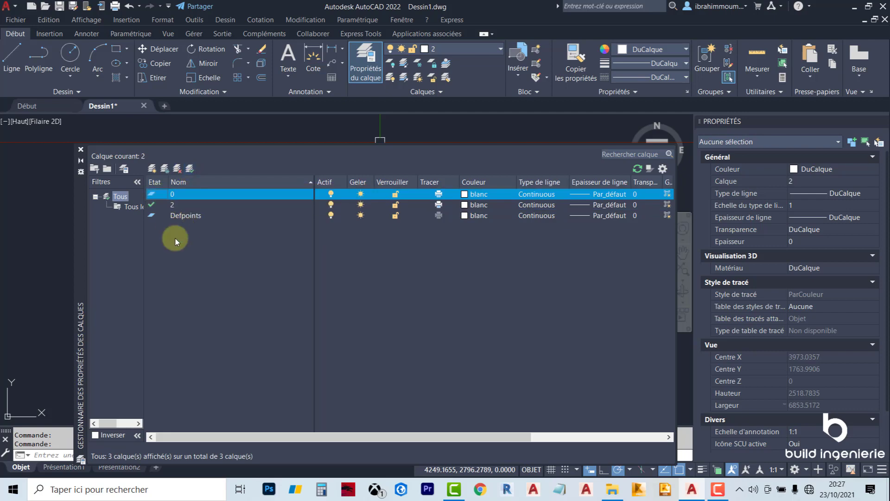
click(191, 169)
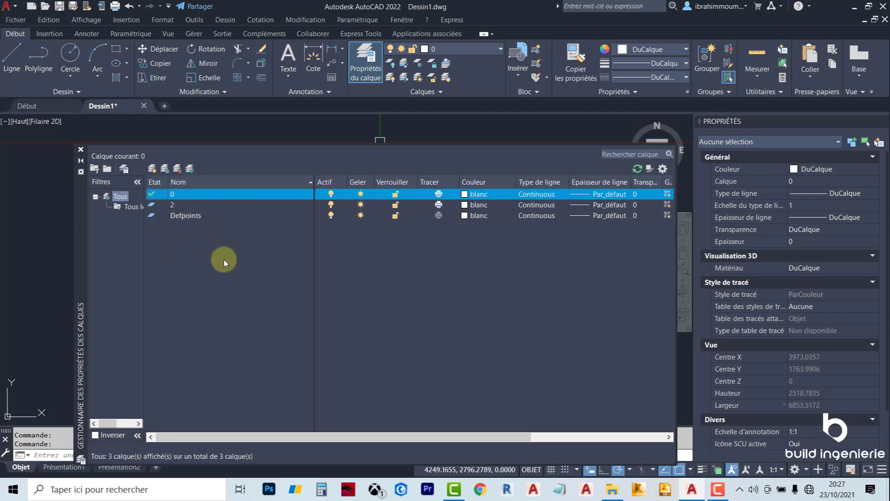
Try deleting layer 2, dismiss the cannot-delete warning, and close the layer manager.
click(174, 205)
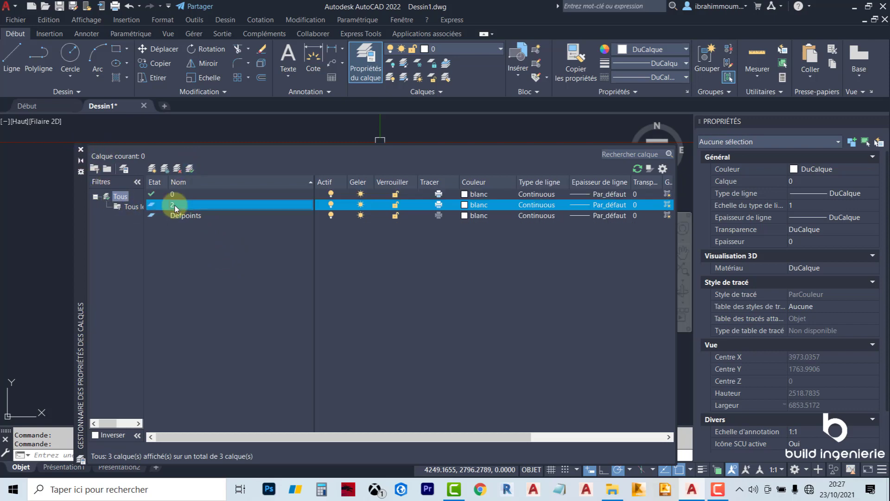
click(177, 168)
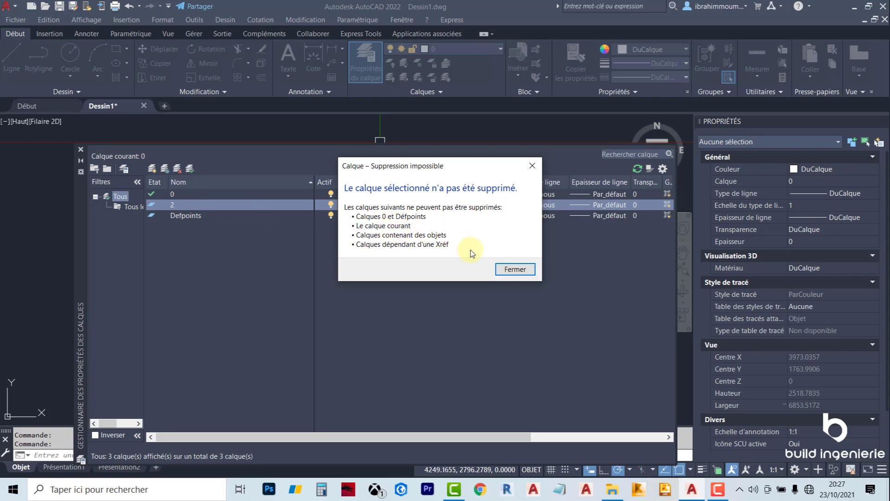
click(507, 270)
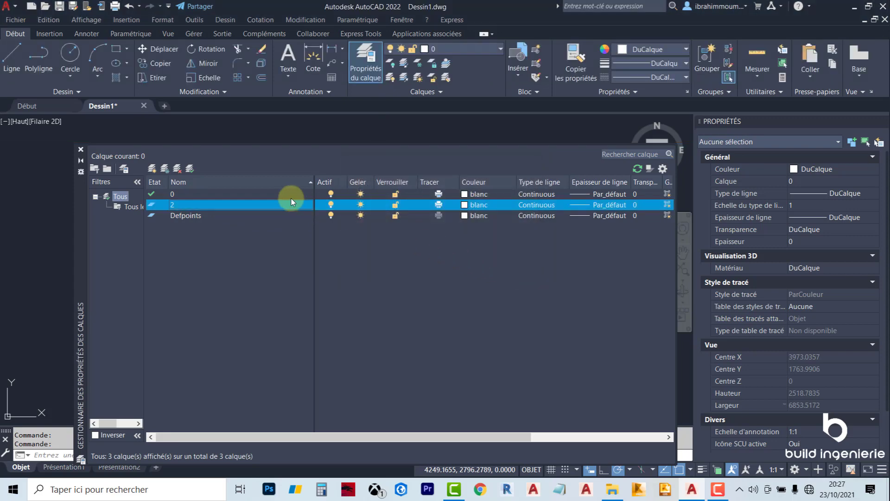
click(81, 150)
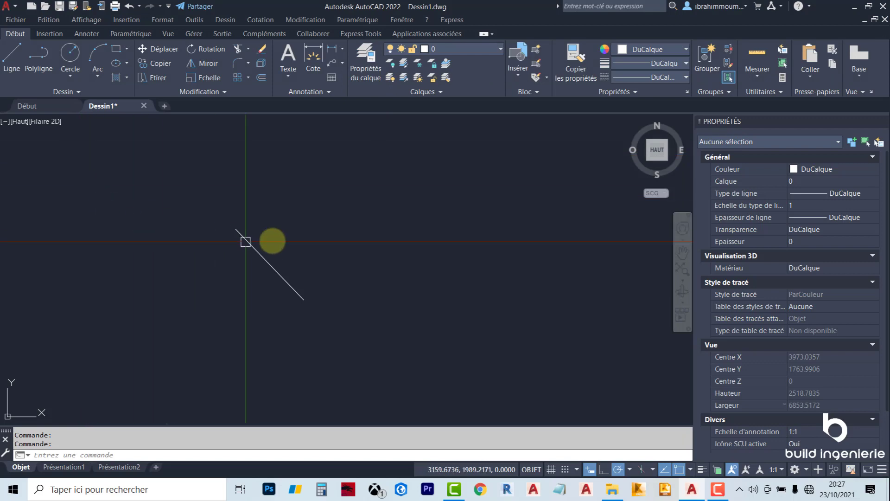
Window-select the diagonal line and confirm it is on layer 2, length 796.7704, angle 314.
click(319, 233)
click(236, 277)
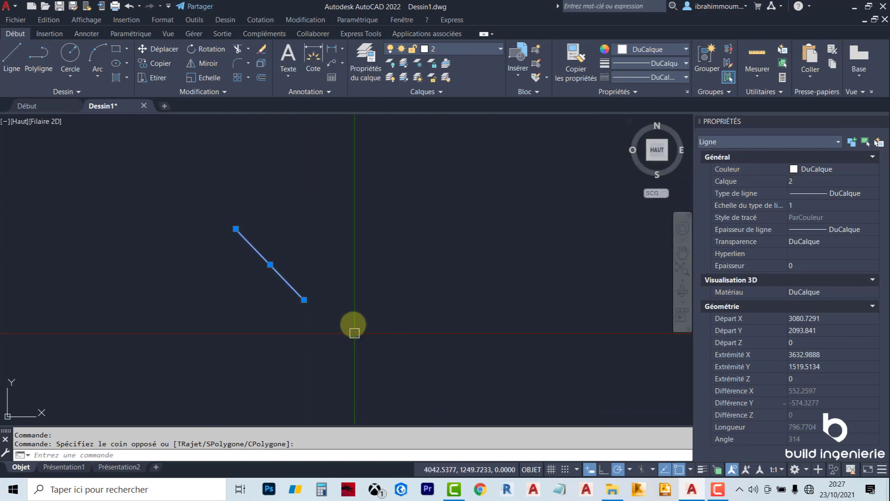
mouse_move(668, 171)
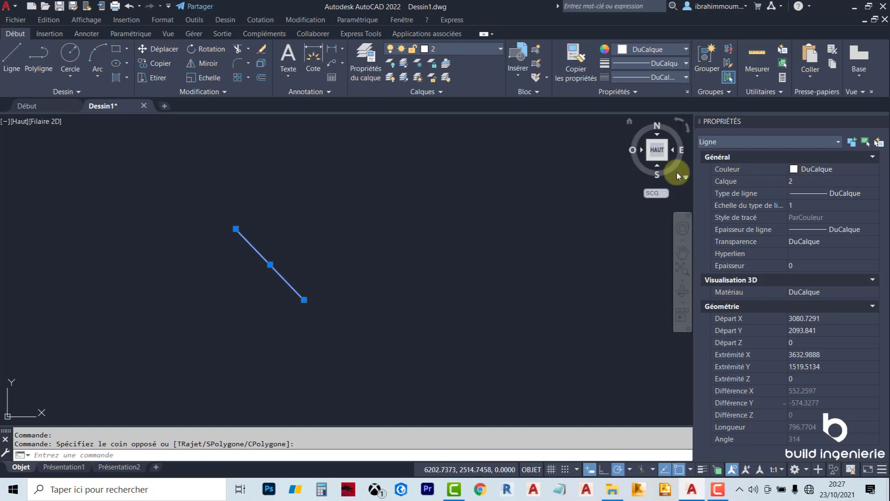
Try deleting layer 2 in the Layer Properties Manager and dismiss the cannot-delete warning.
click(365, 70)
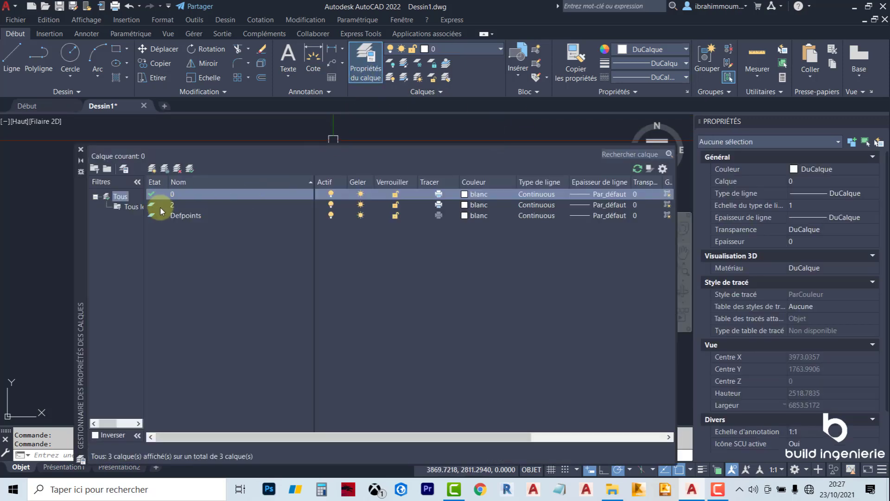
click(177, 204)
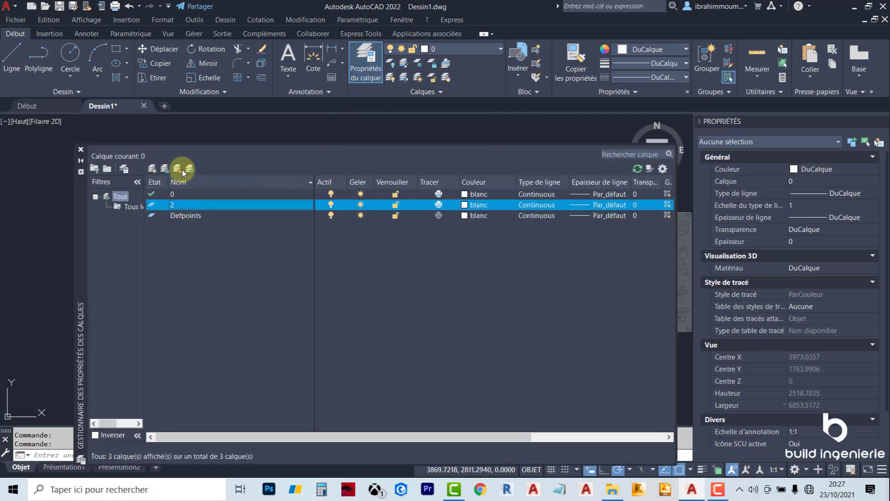
key(Delete)
click(512, 267)
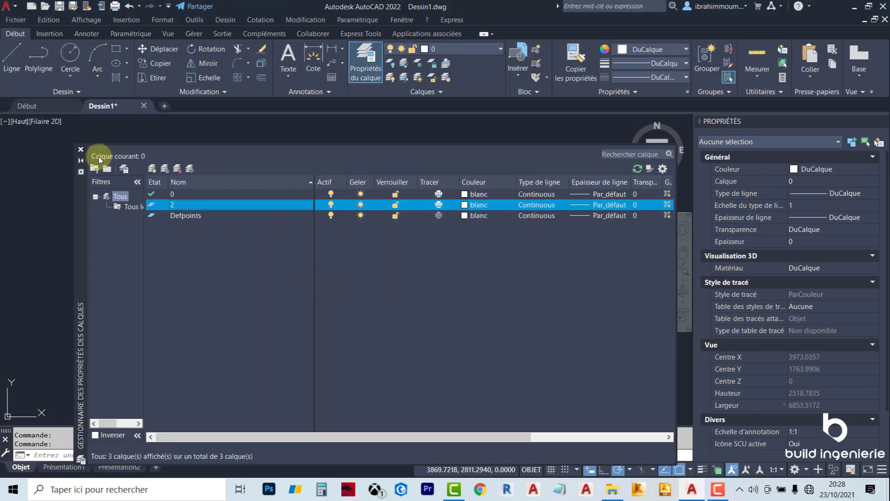
click(80, 150)
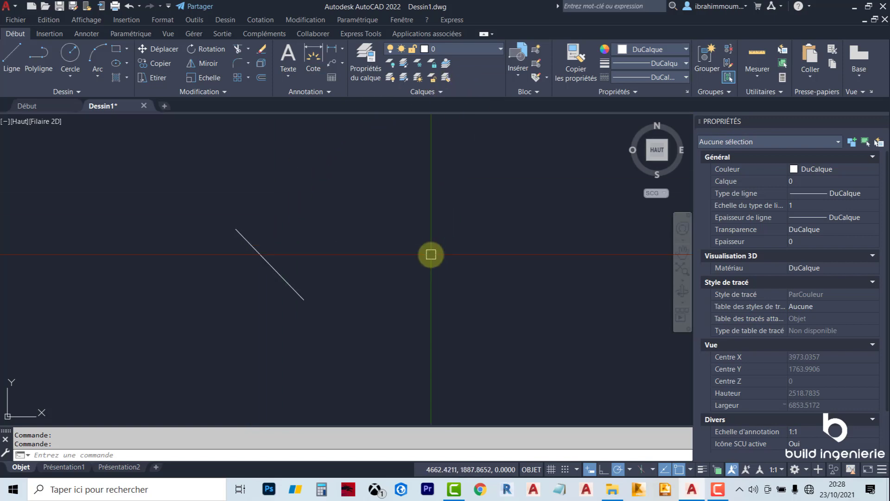
click(494, 50)
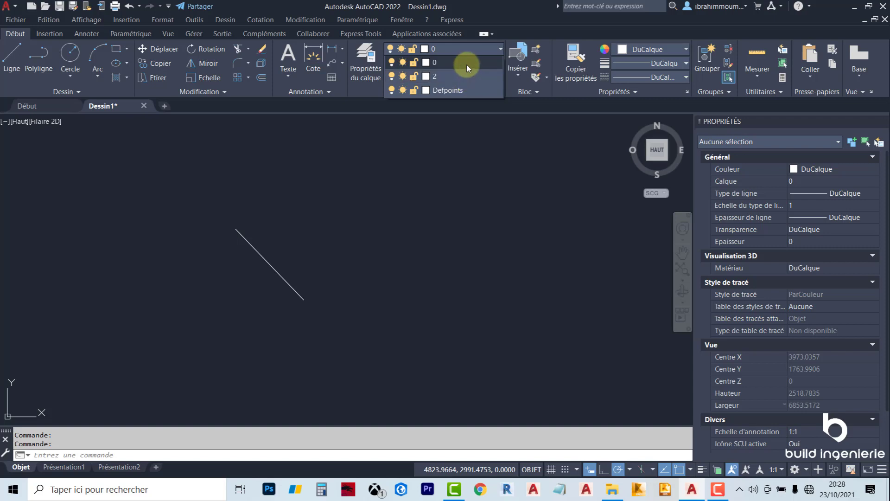
Pan the view and review the layers in the dropdown and Layer Properties Manager.
click(469, 62)
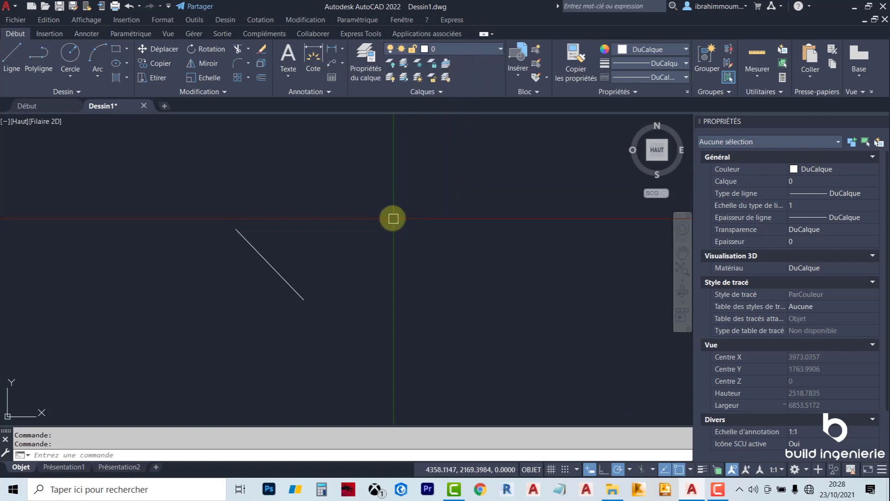
middle_drag(372, 213, 344, 224)
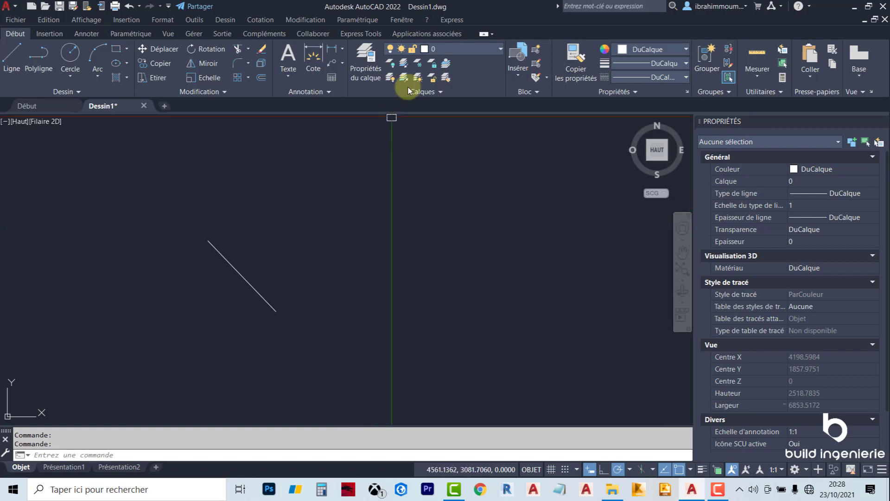
click(451, 49)
click(460, 63)
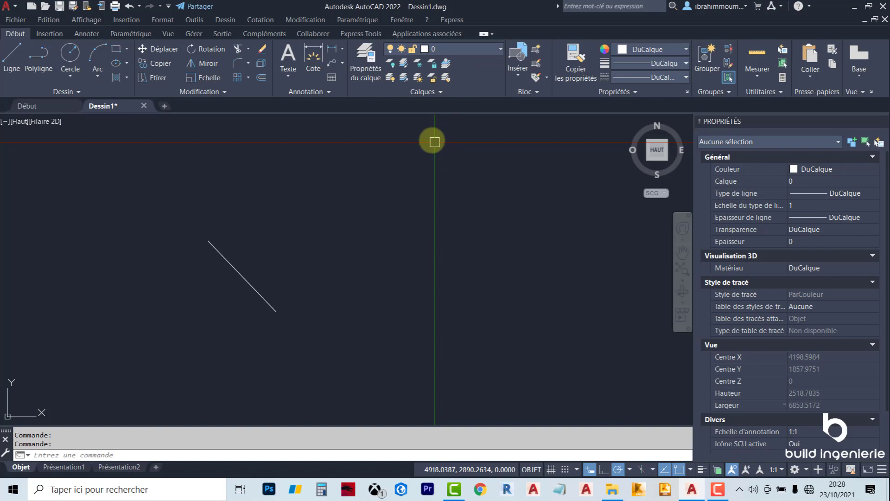
click(366, 71)
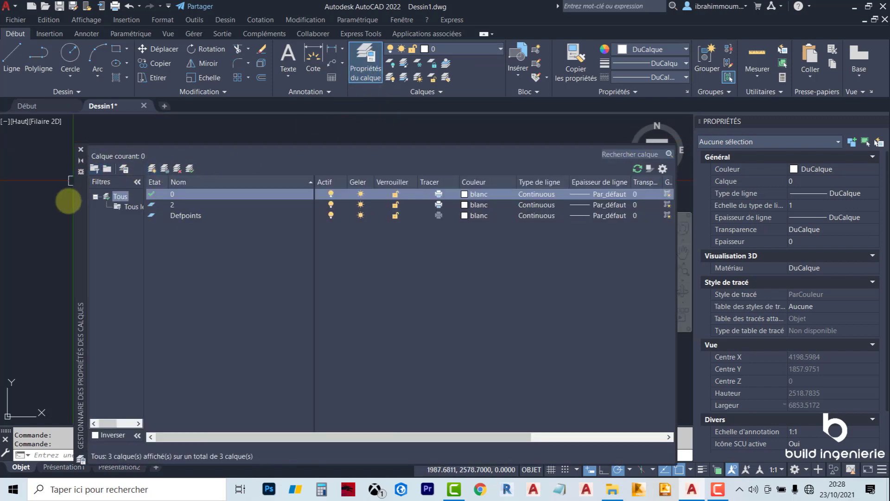
double_click(175, 205)
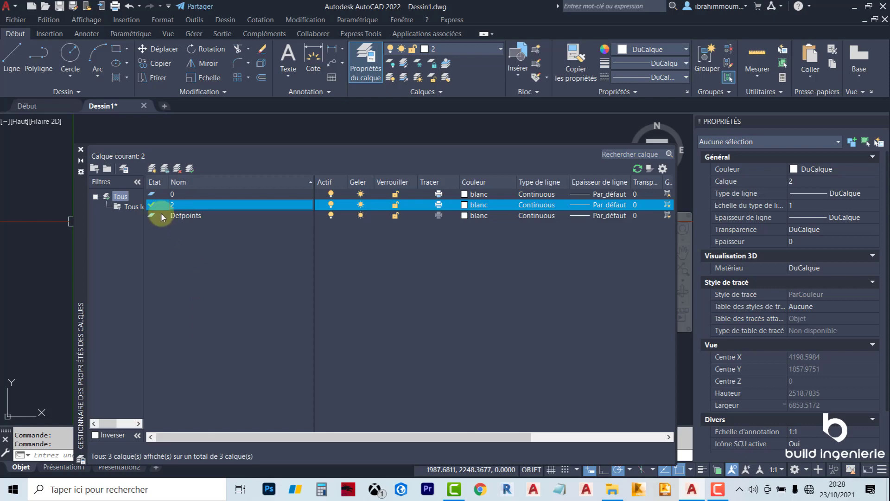
click(183, 194)
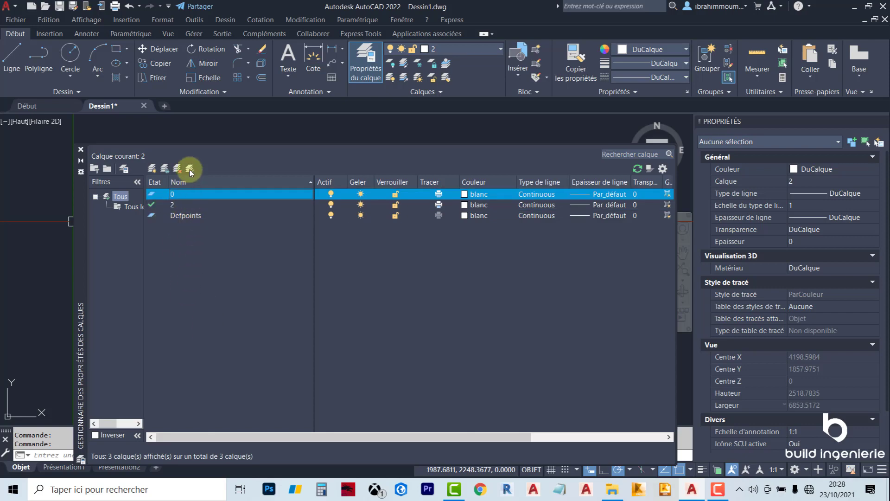
click(81, 149)
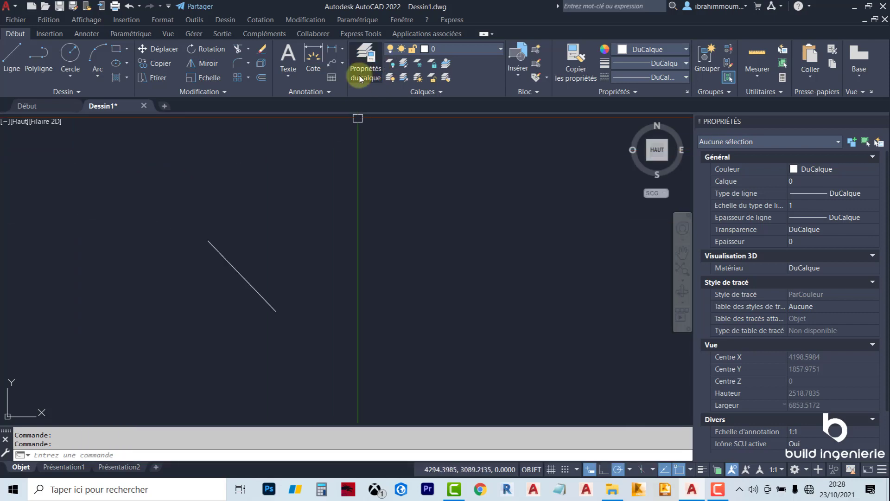
Make layer 2 current from the layer dropdown and verify it in the Layer Properties Manager.
click(476, 50)
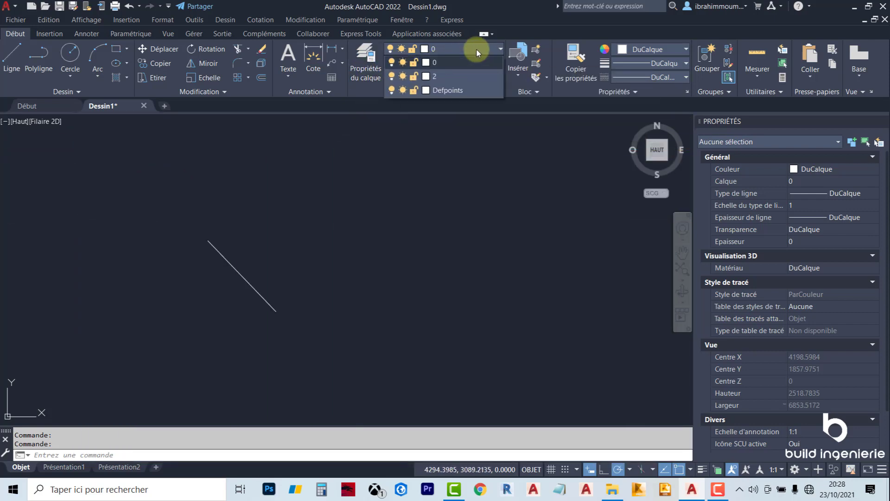
click(464, 79)
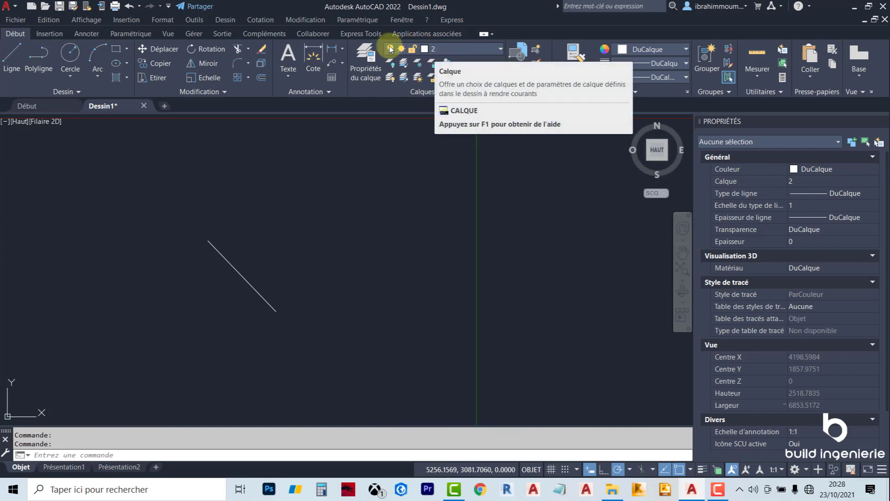
click(361, 61)
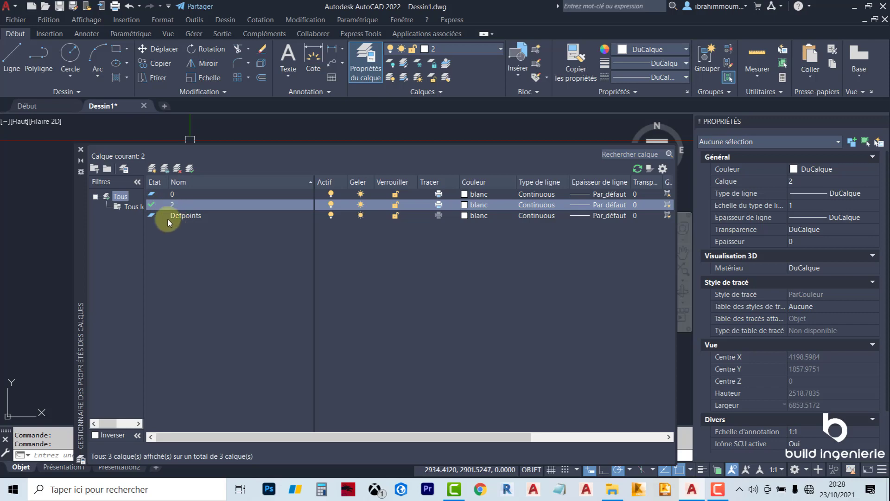
click(80, 149)
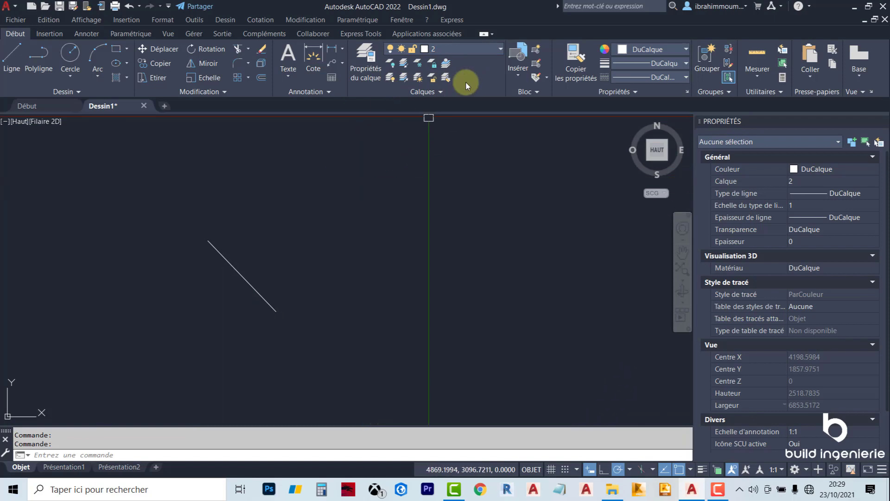
Draw a circle of radius 330.8529 above the diagonal line and check it is on layer 2.
click(70, 53)
click(305, 217)
click(339, 239)
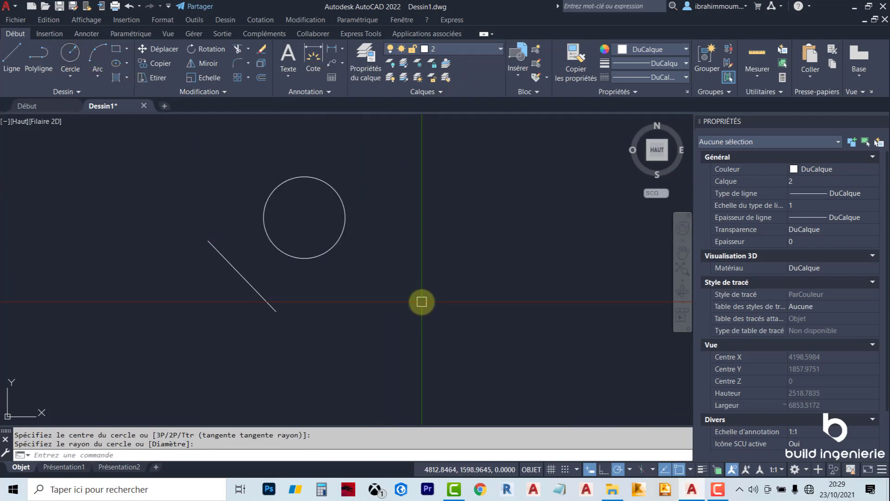
click(421, 301)
click(334, 244)
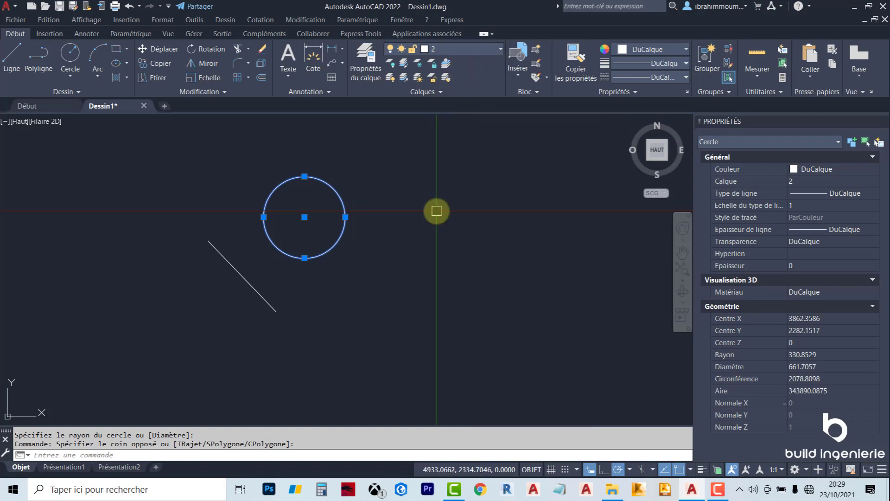
key(Escape)
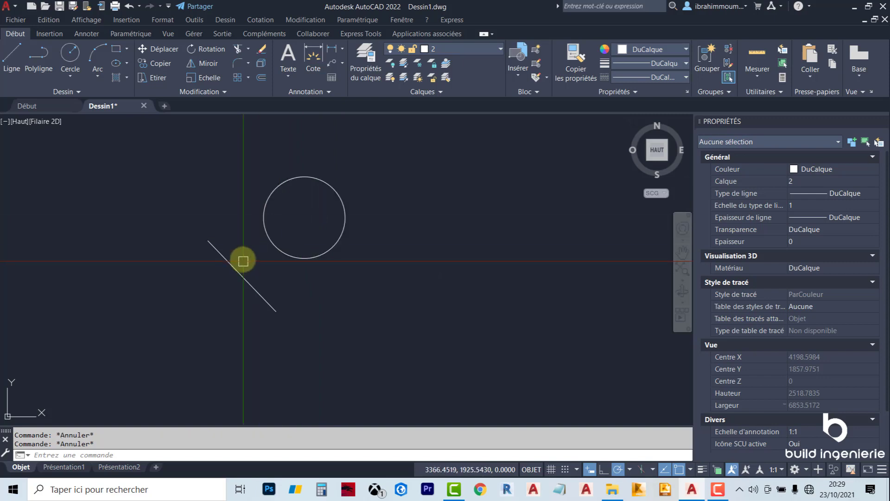
Move the diagonal line to layer 0 and reselect it to confirm the change.
click(237, 255)
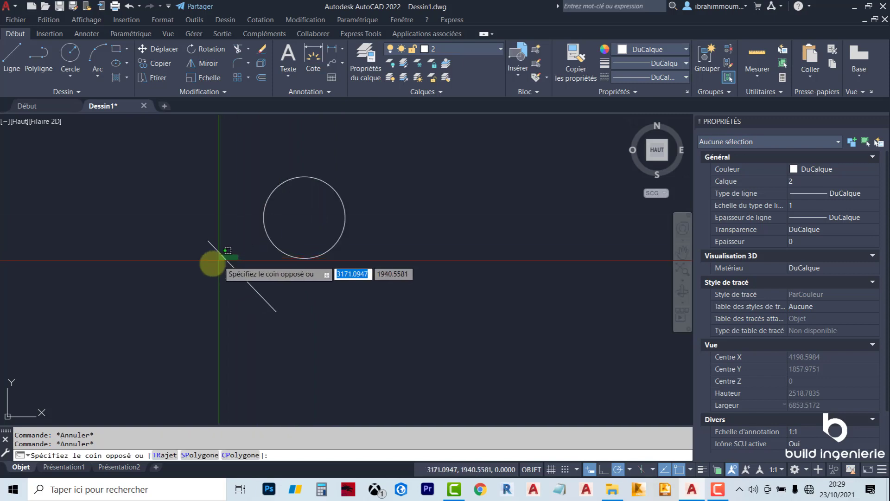
click(193, 306)
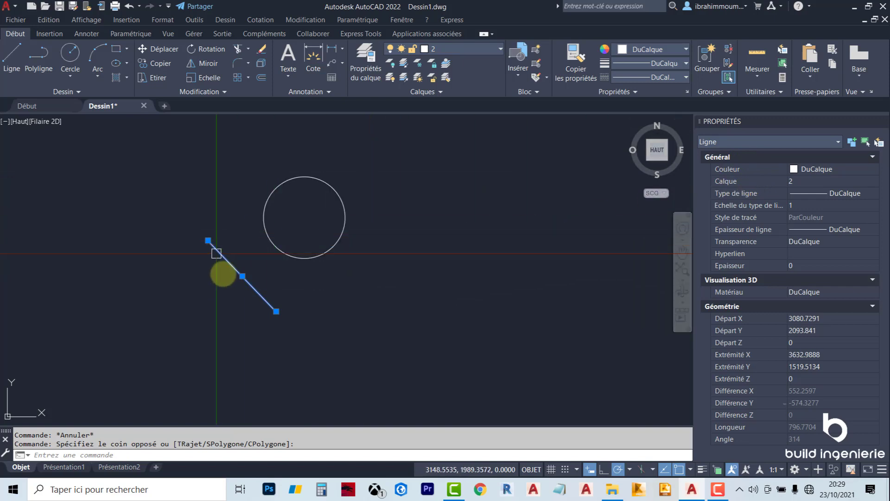
click(482, 49)
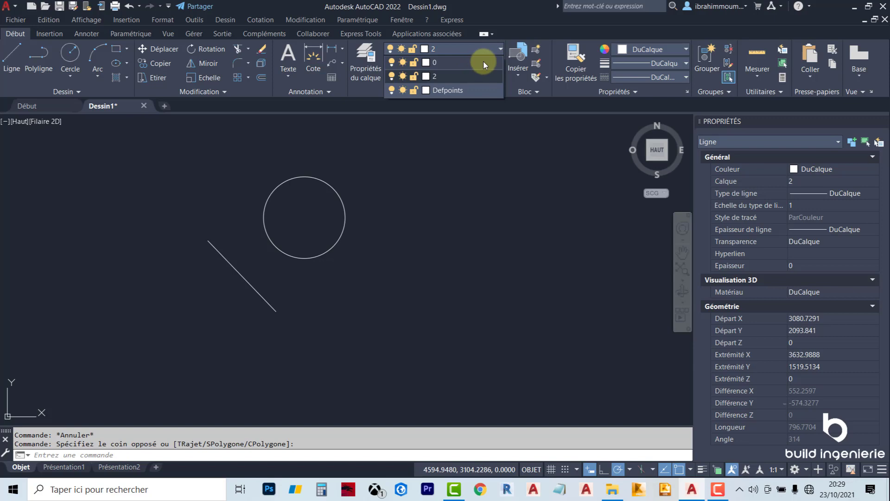
click(483, 62)
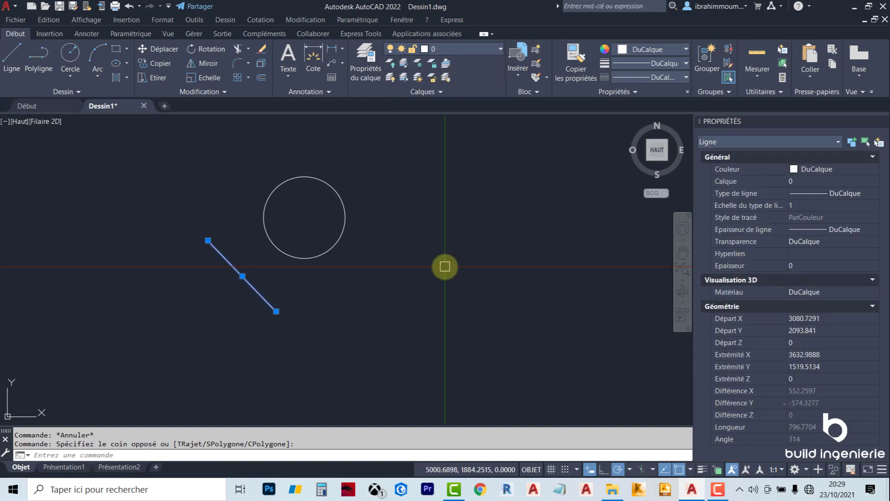
key(Escape)
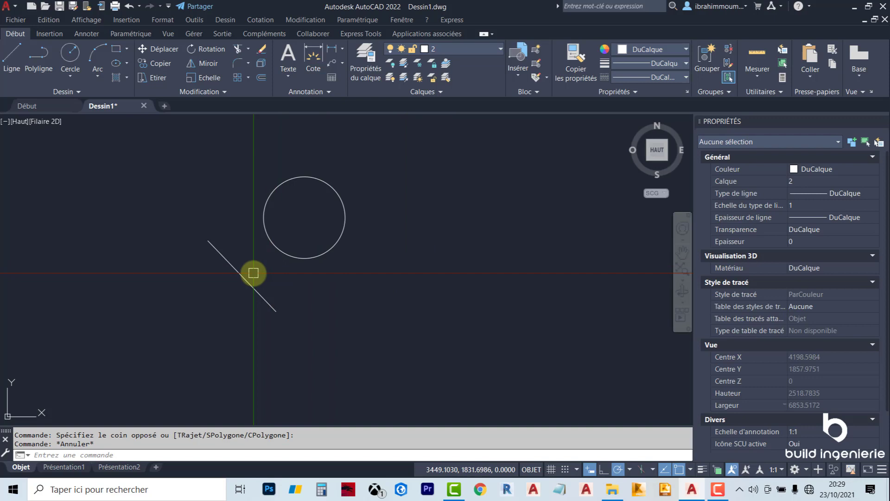
click(256, 272)
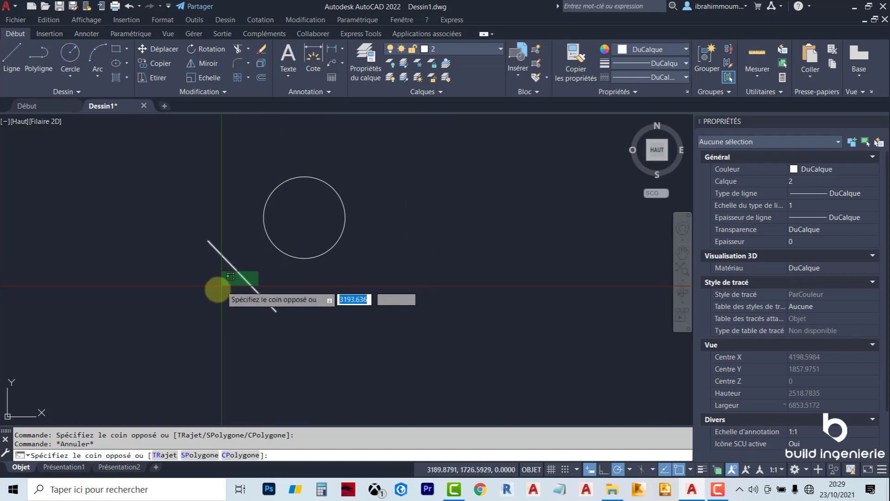
click(198, 350)
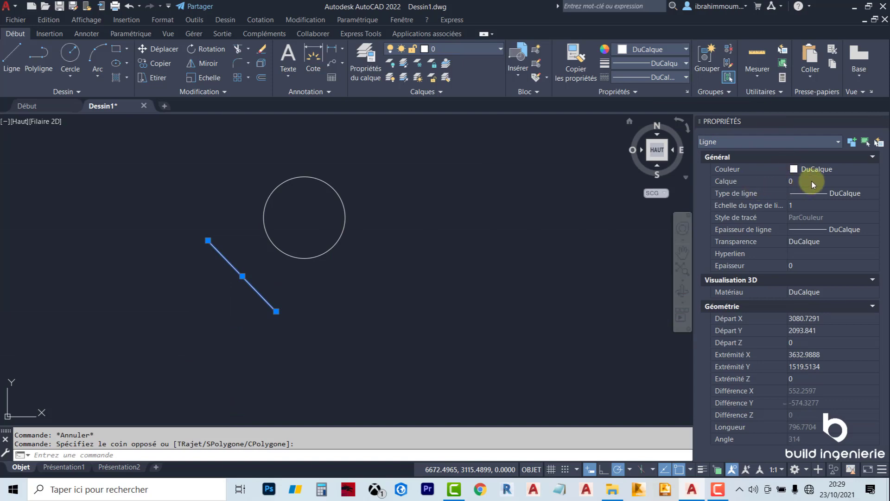
key(Escape)
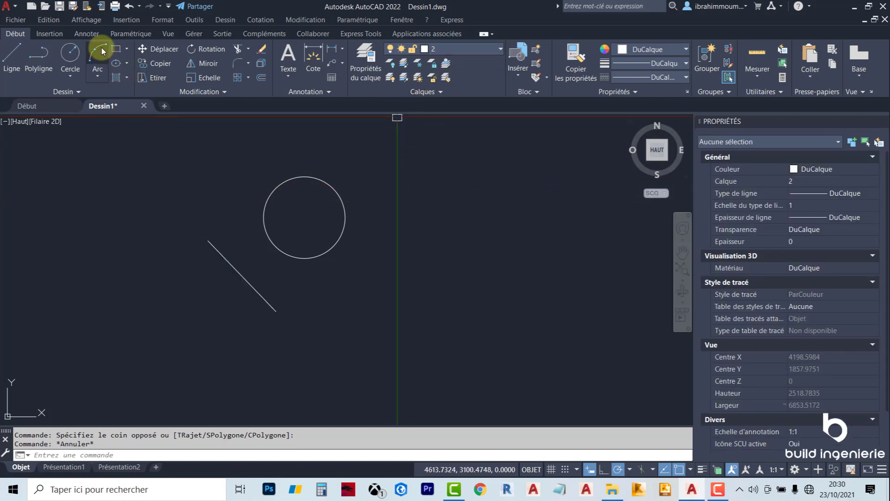
Draw a rectangle to the right of the circle and select it.
click(116, 48)
click(392, 187)
click(490, 222)
key(Escape)
click(515, 264)
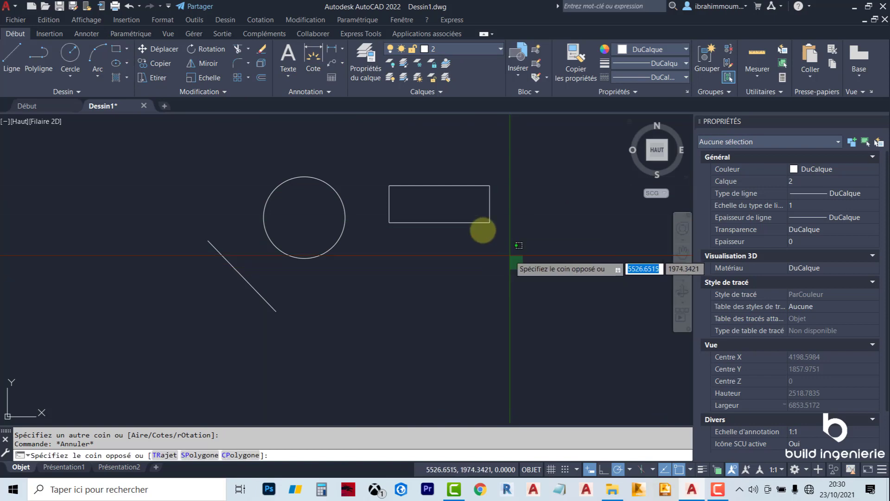
click(460, 215)
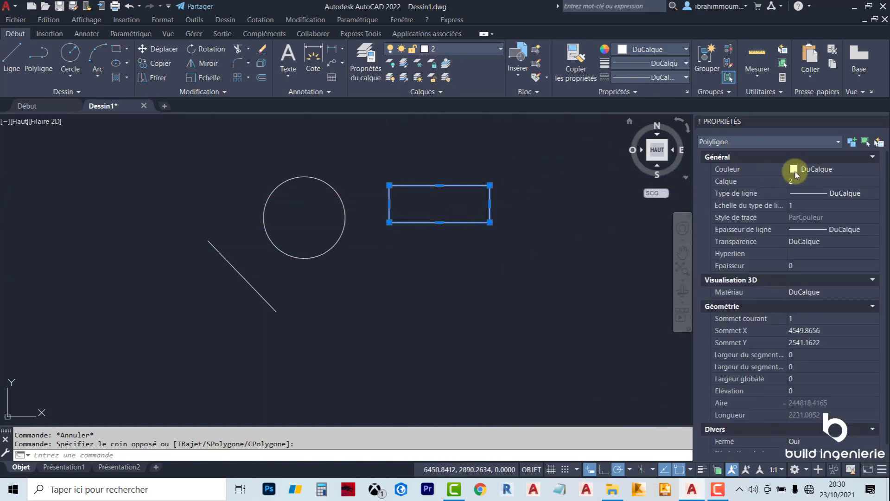
key(Escape)
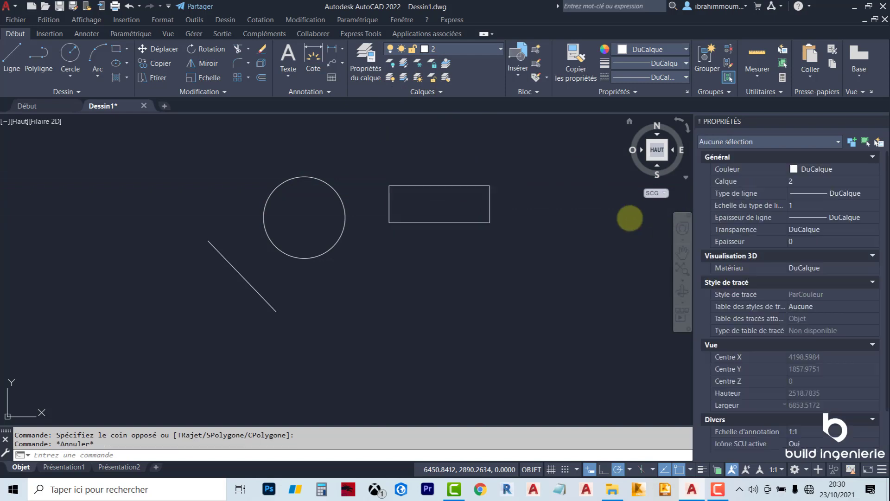
Move the rectangle to layer 0 and reselect it to confirm its layer.
click(535, 270)
click(364, 159)
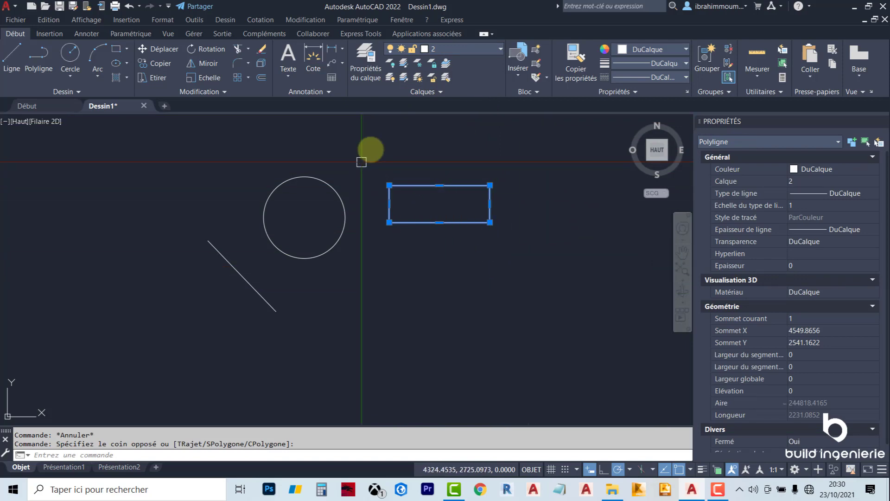
click(469, 52)
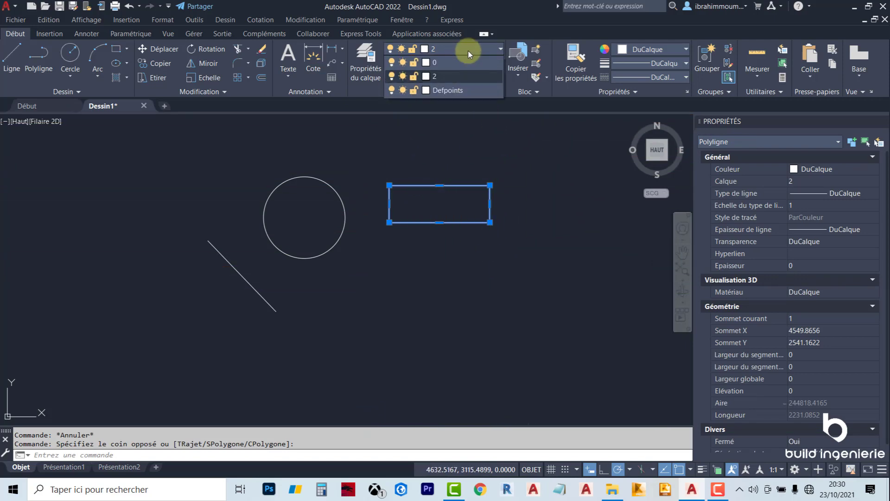
click(455, 65)
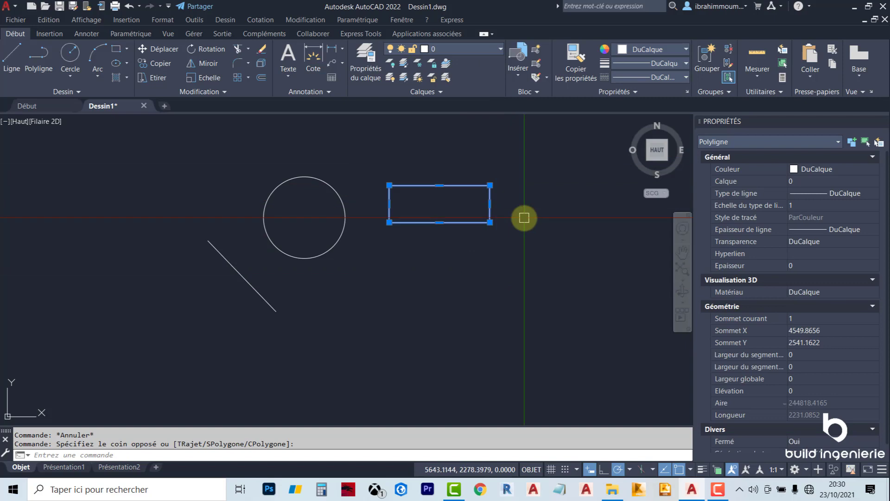
key(Escape)
drag(528, 247, 455, 145)
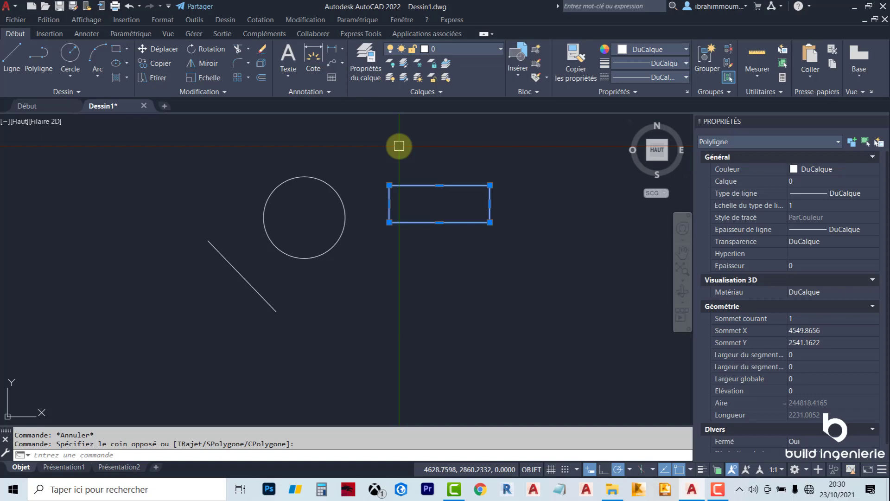
key(Escape)
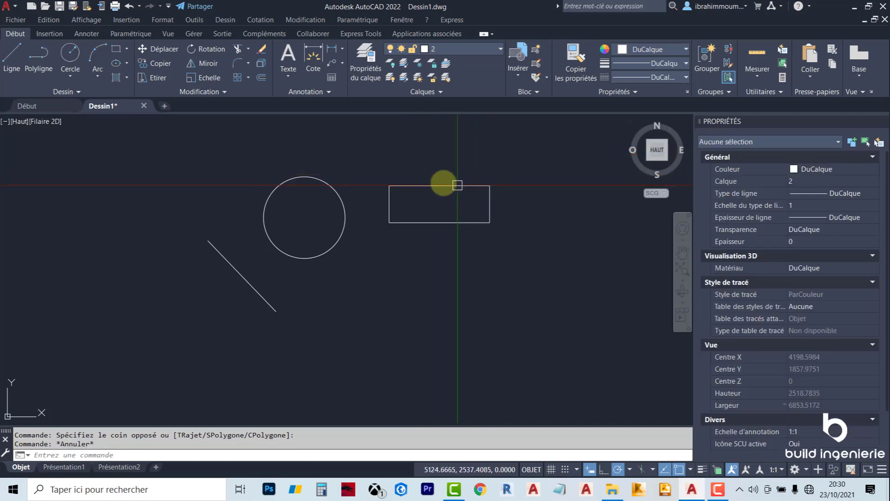
Open the Layer Properties Manager to review layers 0, 2 and Defpoints with layer 2 current.
click(365, 69)
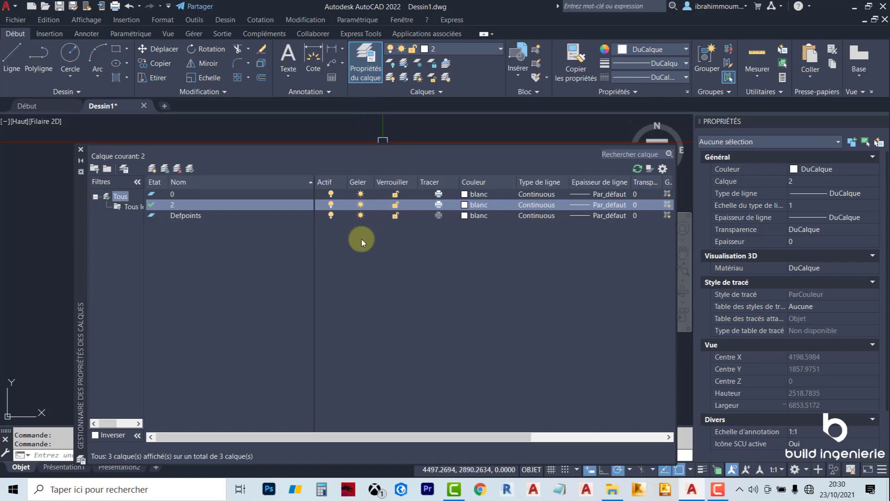